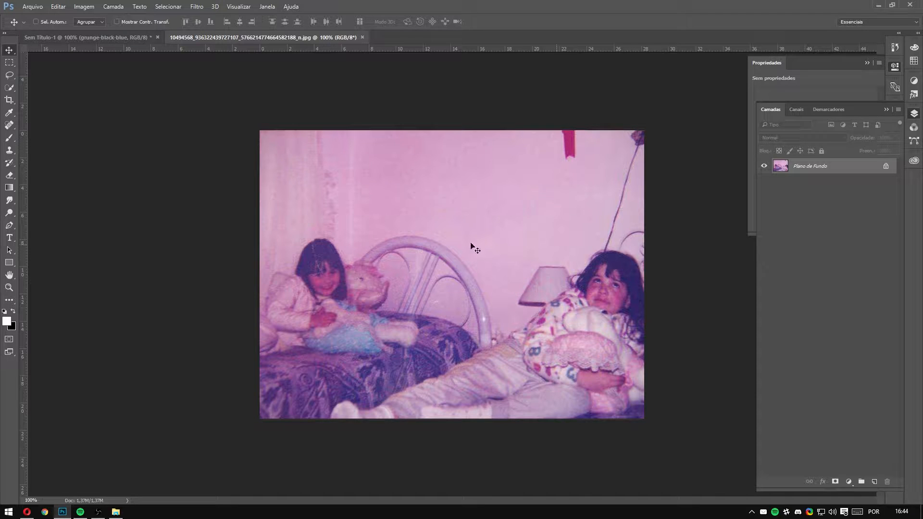
Examine both children and the headboard in the photo up close, with the Pen tool ready
{"action": "key", "text": "ctrl+plus"}
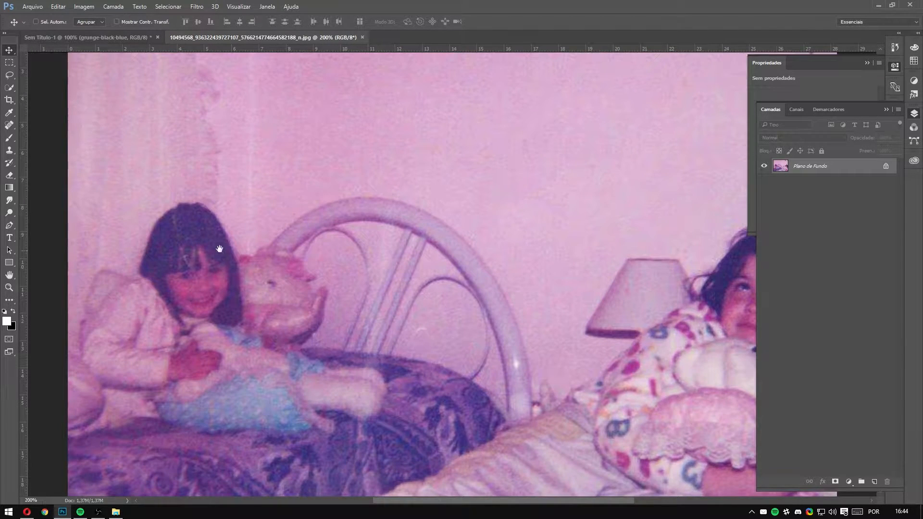
{"action": "left_click_drag", "start_coordinate": [219, 249], "coordinate": [321, 213]}
{"action": "left_click_drag", "start_coordinate": [502, 217], "coordinate": [299, 223]}
{"action": "left_click_drag", "start_coordinate": [541, 251], "coordinate": [501, 246]}
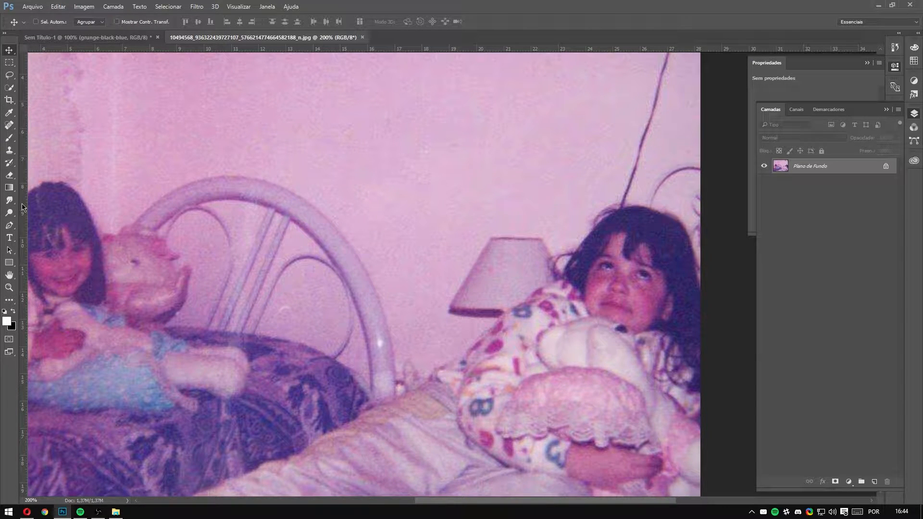
{"action": "left_click", "coordinate": [9, 225]}
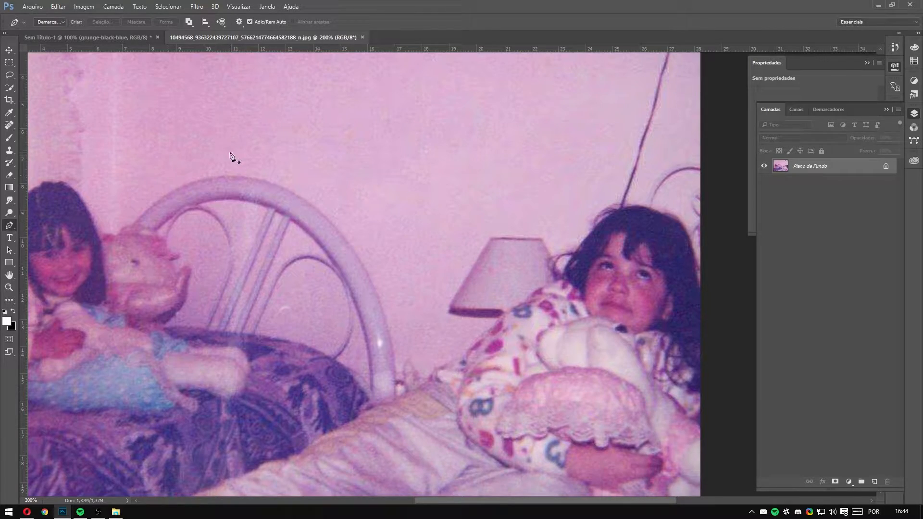
{"action": "left_click_drag", "start_coordinate": [233, 155], "coordinate": [454, 112]}
{"action": "left_click_drag", "start_coordinate": [440, 155], "coordinate": [404, 161]}
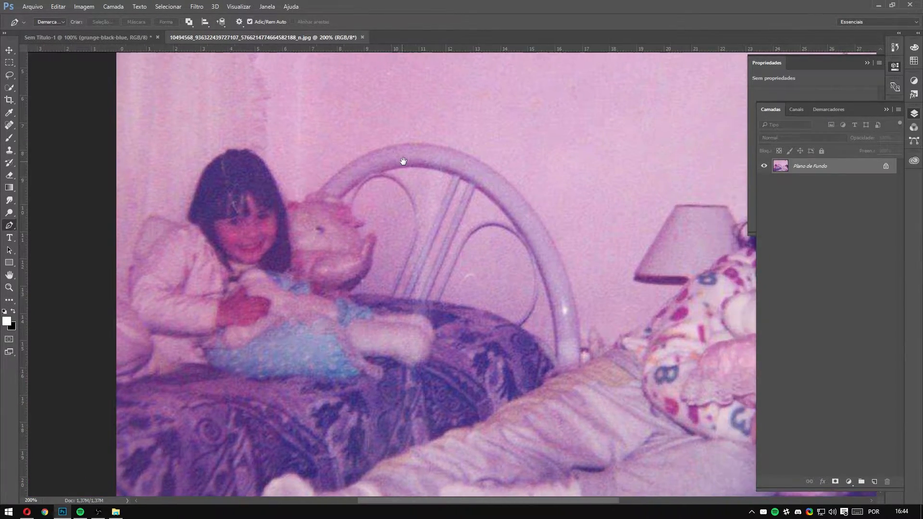
{"action": "left_click_drag", "start_coordinate": [469, 167], "coordinate": [451, 179]}
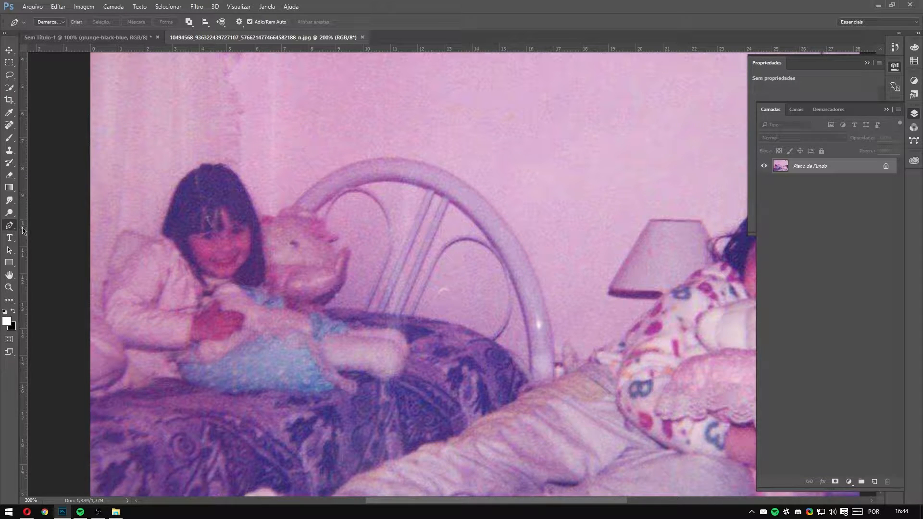
{"action": "left_click_drag", "start_coordinate": [490, 179], "coordinate": [574, 158]}
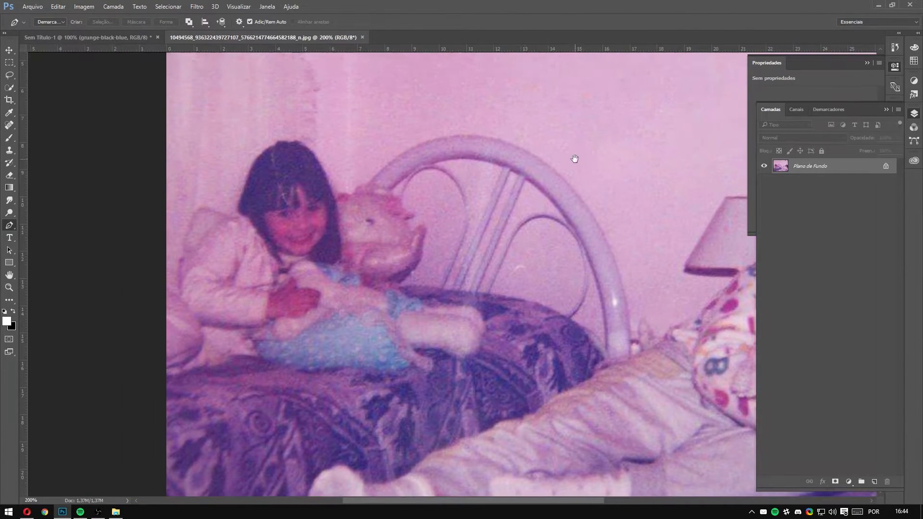
With the Pen tool, trace the head of the child beside the toy, from the left hair tip down to the neck
{"action": "scroll", "coordinate": [206, 201], "scroll_direction": "up", "scroll_amount": 3}
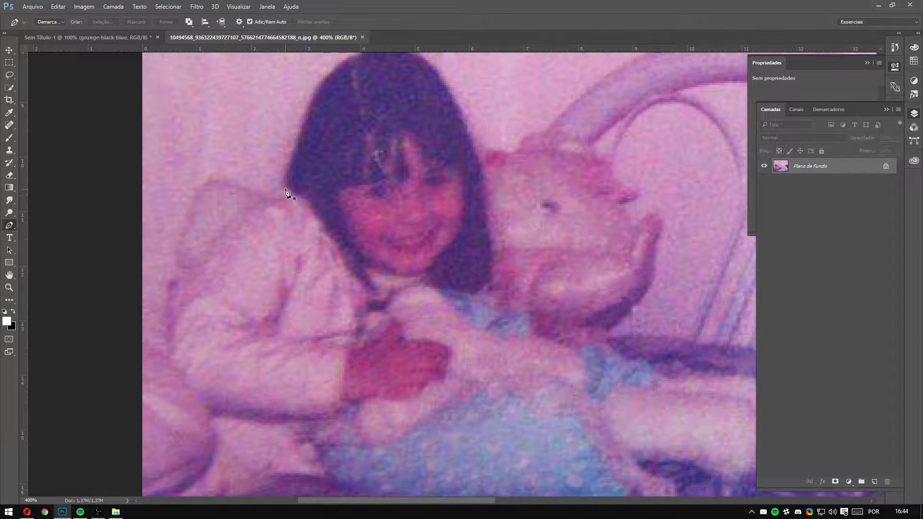
{"action": "left_click", "coordinate": [283, 185]}
{"action": "left_click_drag", "start_coordinate": [298, 195], "coordinate": [314, 213]}
{"action": "left_click", "coordinate": [323, 228]}
{"action": "left_click", "coordinate": [331, 237]}
{"action": "left_click", "coordinate": [336, 243]}
{"action": "left_click", "coordinate": [344, 268]}
{"action": "left_click", "coordinate": [355, 275]}
{"action": "left_click", "coordinate": [363, 283]}
{"action": "left_click", "coordinate": [367, 287]}
{"action": "left_click", "coordinate": [373, 291]}
{"action": "left_click", "coordinate": [377, 293]}
Continue the path around the inner hair strand and along the child's jaw and chin
{"action": "left_click", "coordinate": [371, 281]}
{"action": "left_click", "coordinate": [367, 271]}
{"action": "left_click", "coordinate": [363, 260]}
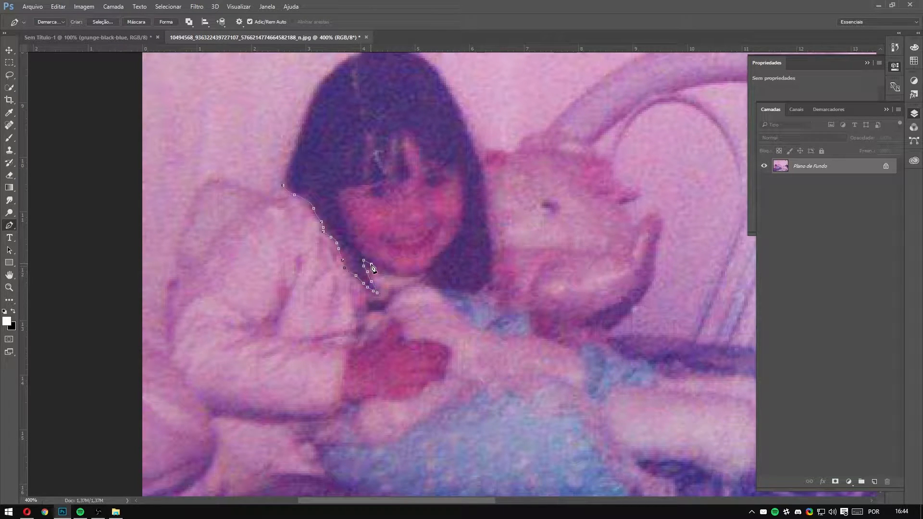
{"action": "left_click", "coordinate": [379, 270]}
{"action": "left_click", "coordinate": [395, 275]}
{"action": "left_click", "coordinate": [404, 277]}
{"action": "left_click", "coordinate": [422, 277]}
{"action": "left_click", "coordinate": [431, 277]}
Continue the path along the lower ends of the hair to the right of the chin
{"action": "left_click", "coordinate": [433, 283]}
{"action": "left_click", "coordinate": [439, 285]}
{"action": "left_click", "coordinate": [442, 286]}
{"action": "left_click", "coordinate": [452, 288]}
{"action": "left_click", "coordinate": [457, 288]}
{"action": "left_click", "coordinate": [462, 289]}
{"action": "left_click", "coordinate": [475, 297]}
{"action": "left_click", "coordinate": [478, 291]}
{"action": "left_click_drag", "start_coordinate": [485, 286], "coordinate": [493, 284]}
{"action": "key", "text": "ctrl+z"}
Extend the path with curved segments up the right side of the hair to the crown
{"action": "left_click_drag", "start_coordinate": [481, 166], "coordinate": [474, 135]}
{"action": "left_click_drag", "start_coordinate": [420, 109], "coordinate": [439, 226]}
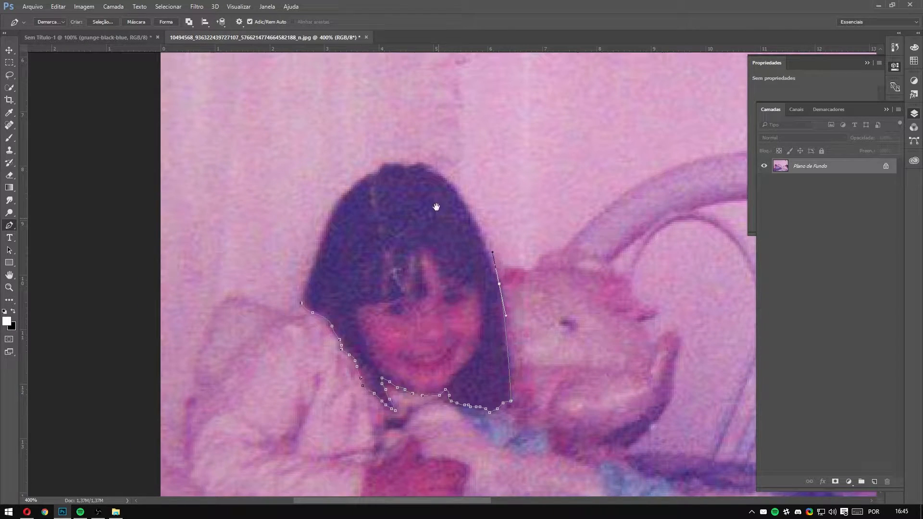
{"action": "left_click_drag", "start_coordinate": [437, 175], "coordinate": [413, 167]}
{"action": "left_click", "coordinate": [438, 174], "text": "alt"}
{"action": "key", "text": "ctrl+z"}
{"action": "key", "text": "ctrl+z"}
{"action": "left_click", "coordinate": [483, 137]}
{"action": "key", "text": "ctrl+z"}
{"action": "left_click", "coordinate": [434, 140]}
{"action": "key", "text": "ctrl+z"}
Trace over the crown and down the left side of the hair, closing the path at its starting point
{"action": "left_click_drag", "start_coordinate": [422, 162], "coordinate": [386, 162]}
{"action": "left_click", "coordinate": [409, 166]}
{"action": "left_click", "coordinate": [370, 176]}
{"action": "left_click_drag", "start_coordinate": [336, 207], "coordinate": [331, 219]}
{"action": "left_click", "coordinate": [314, 264]}
{"action": "left_click", "coordinate": [300, 303]}
{"action": "left_click", "coordinate": [336, 204]}
Load the head path as a selection and copy it to a new layer, hiding the Plano de Fundo layer
{"action": "left_click", "coordinate": [824, 111]}
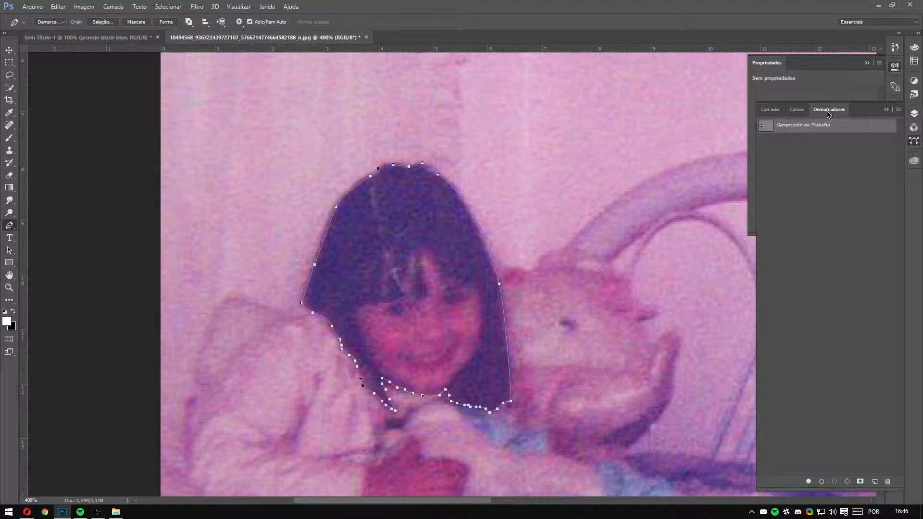
{"action": "left_click", "coordinate": [767, 130], "text": "ctrl"}
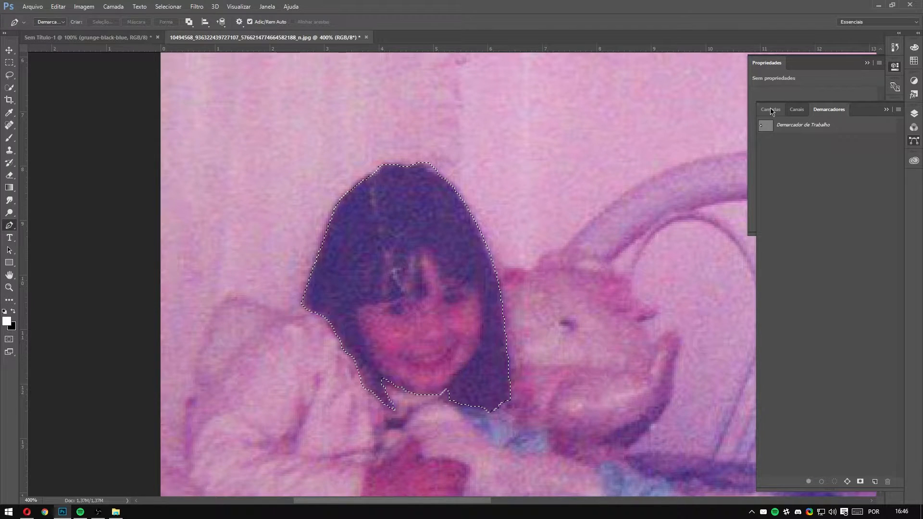
{"action": "left_click", "coordinate": [771, 110]}
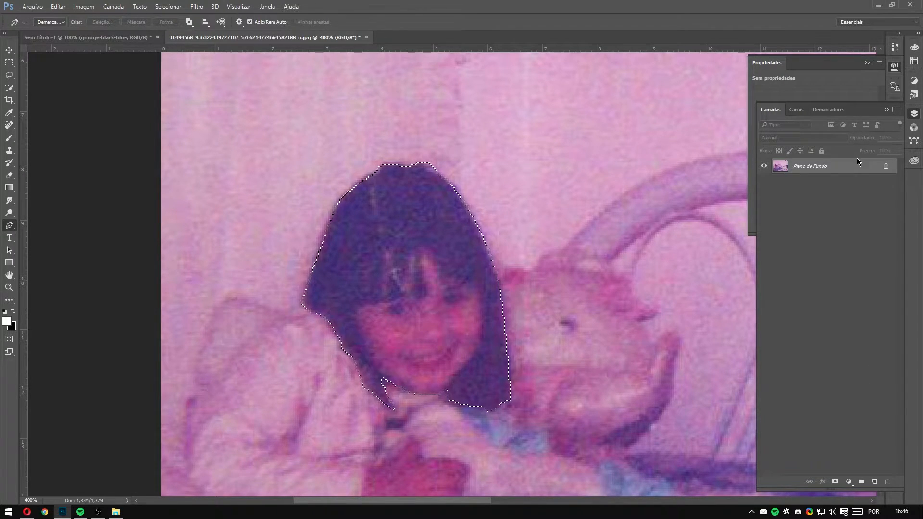
{"action": "key", "text": "ctrl+j"}
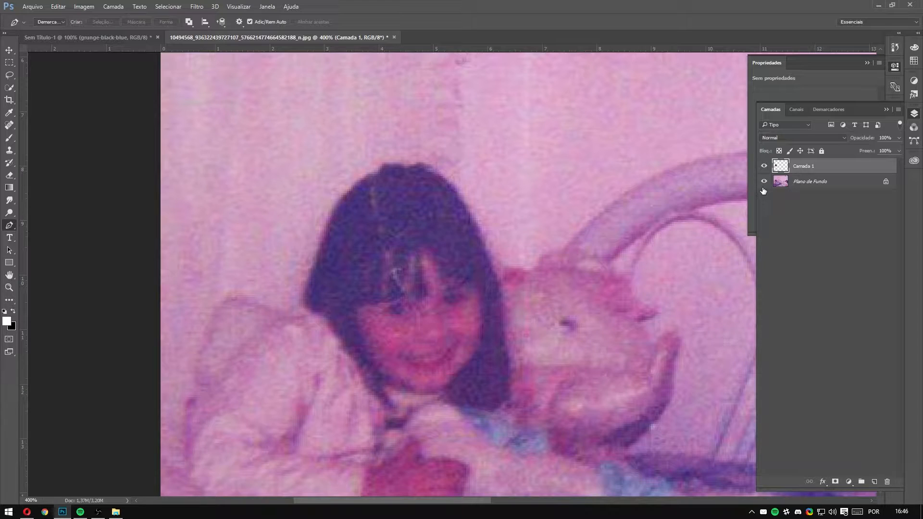
{"action": "left_click", "coordinate": [764, 182]}
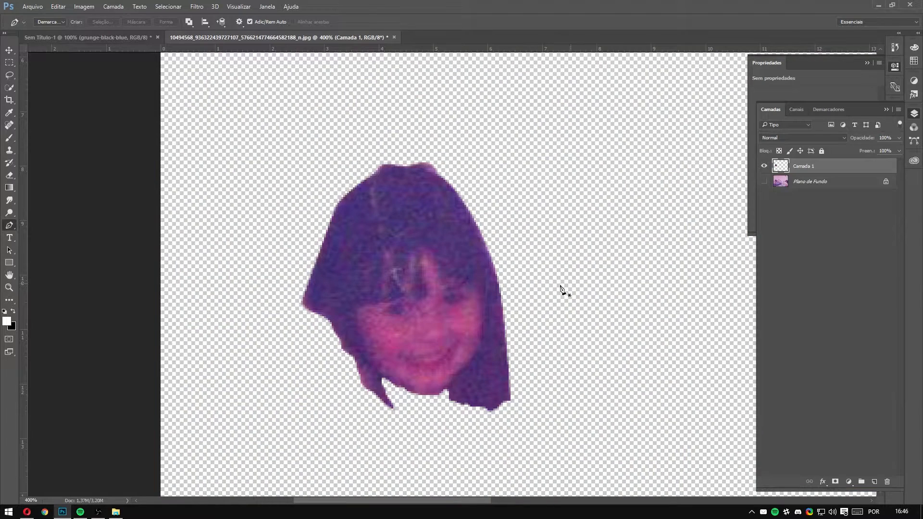
Bring back the full photo with the head copy on its own hidden layer, and select the Plano de Fundo layer
{"action": "key", "text": "ctrl+minus"}
{"action": "key", "text": "ctrl+minus"}
{"action": "key", "text": "ctrl+minus"}
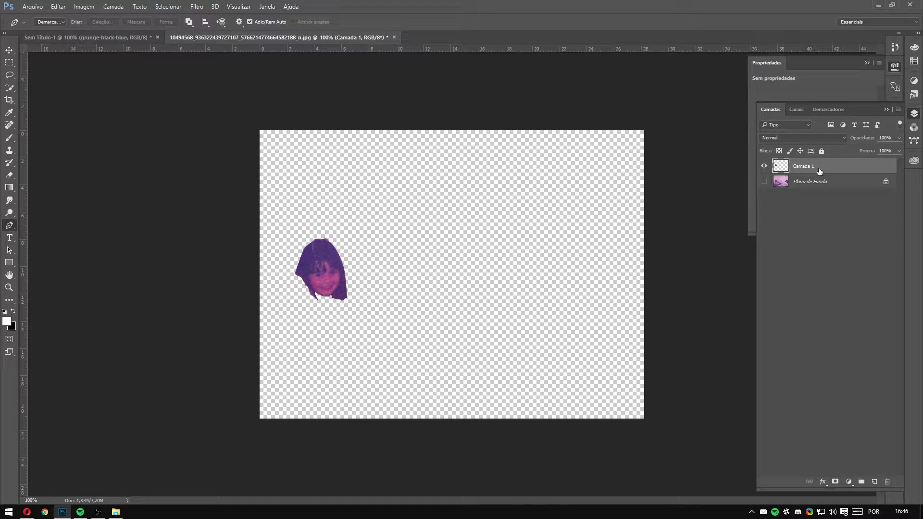
{"action": "key", "text": "ctrl+alt+z"}
{"action": "key", "text": "ctrl+j"}
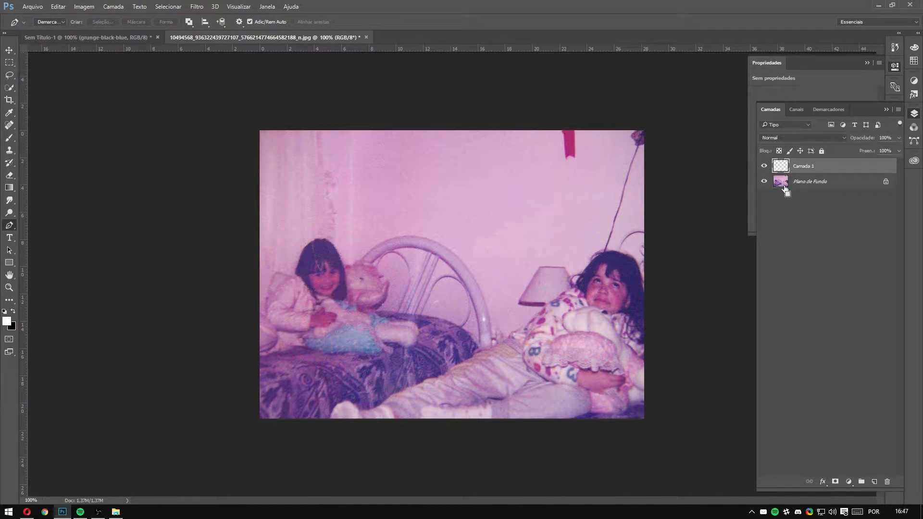
{"action": "left_click", "coordinate": [764, 166]}
{"action": "left_click", "coordinate": [793, 187]}
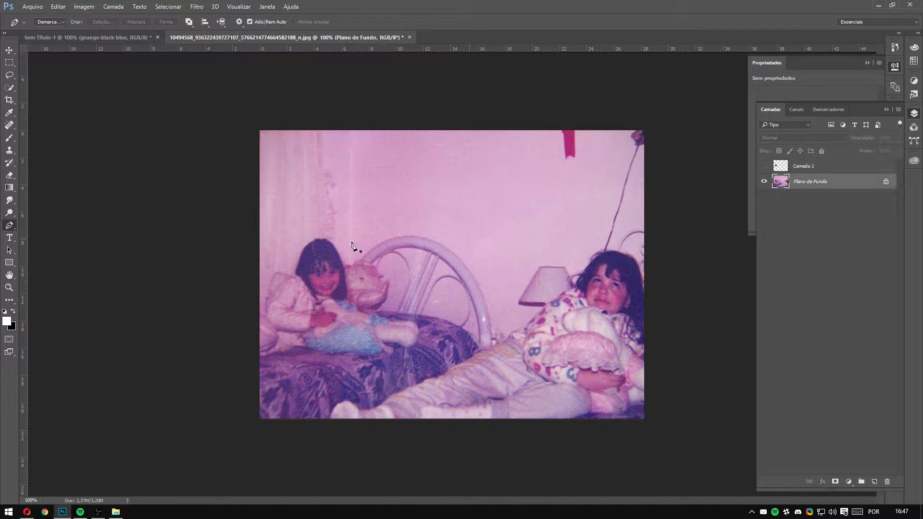
Select the same head with the Quick Selection tool and copy it to a new layer, hiding Plano de Fundo
{"action": "left_click", "coordinate": [9, 88]}
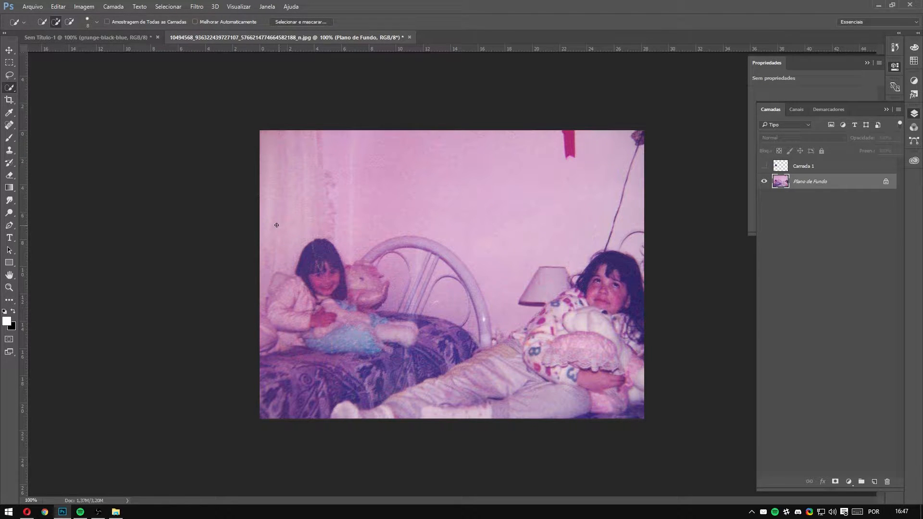
{"action": "right_click", "coordinate": [10, 88]}
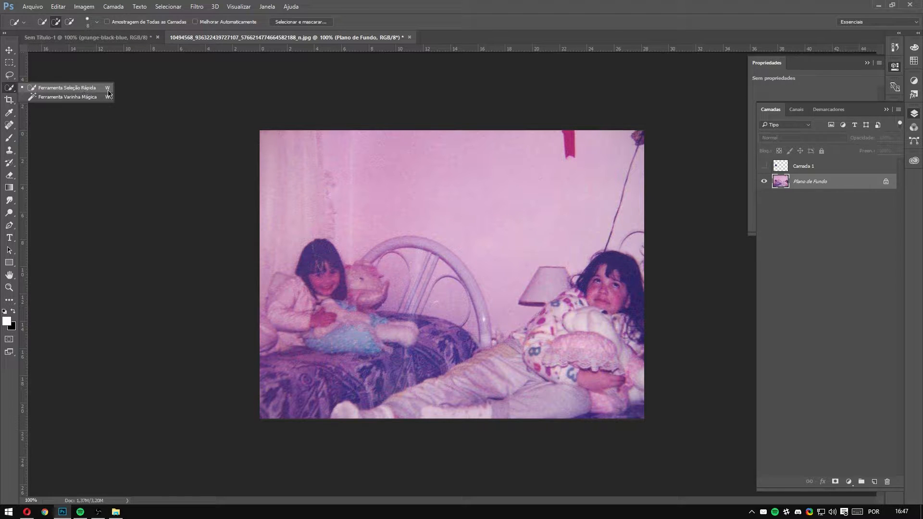
{"action": "left_click", "coordinate": [74, 91]}
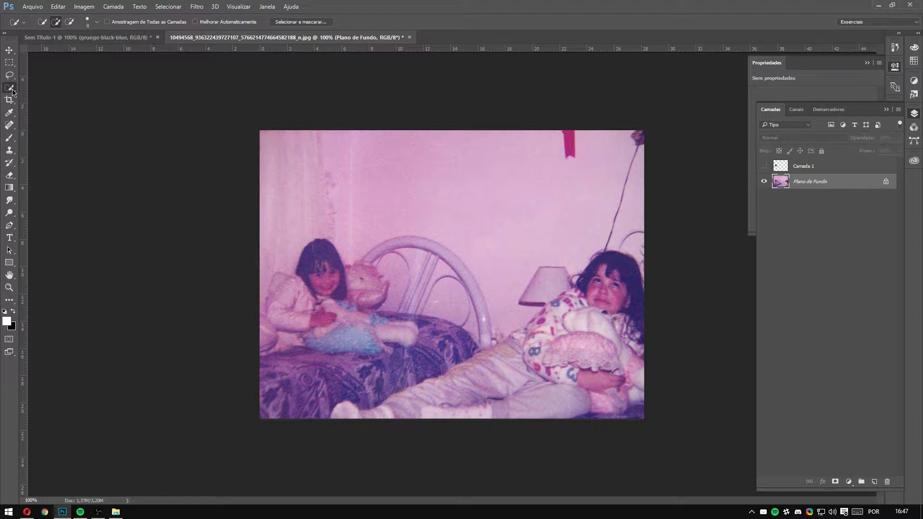
{"action": "key", "text": "ctrl+plus"}
{"action": "key", "text": "ctrl+plus"}
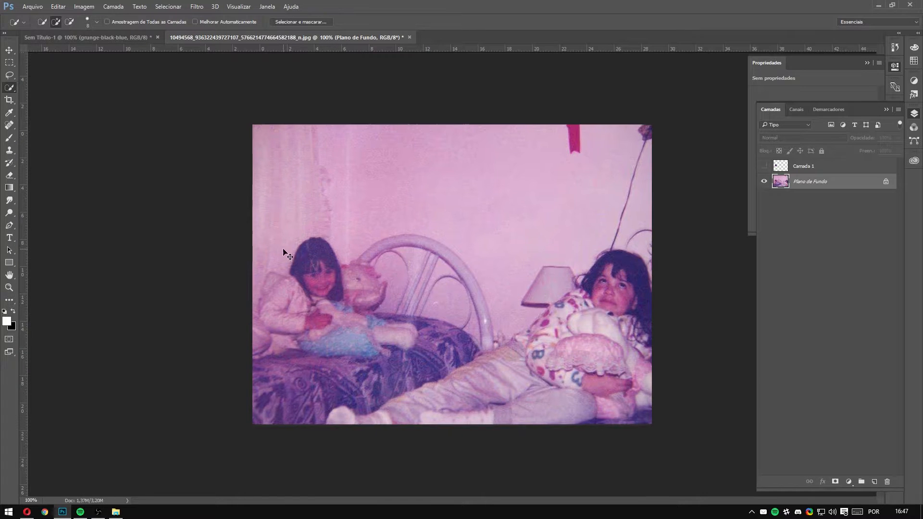
{"action": "left_click_drag", "start_coordinate": [278, 254], "coordinate": [506, 235]}
{"action": "mouse_move", "coordinate": [382, 257]}
{"action": "left_mouse_down"}
{"action": "mouse_move", "coordinate": [355, 251]}
{"action": "mouse_move", "coordinate": [379, 201]}
{"action": "mouse_move", "coordinate": [462, 268]}
{"action": "mouse_move", "coordinate": [454, 317]}
{"action": "mouse_move", "coordinate": [387, 312]}
{"action": "mouse_move", "coordinate": [361, 264]}
{"action": "mouse_move", "coordinate": [423, 237]}
{"action": "left_mouse_up"}
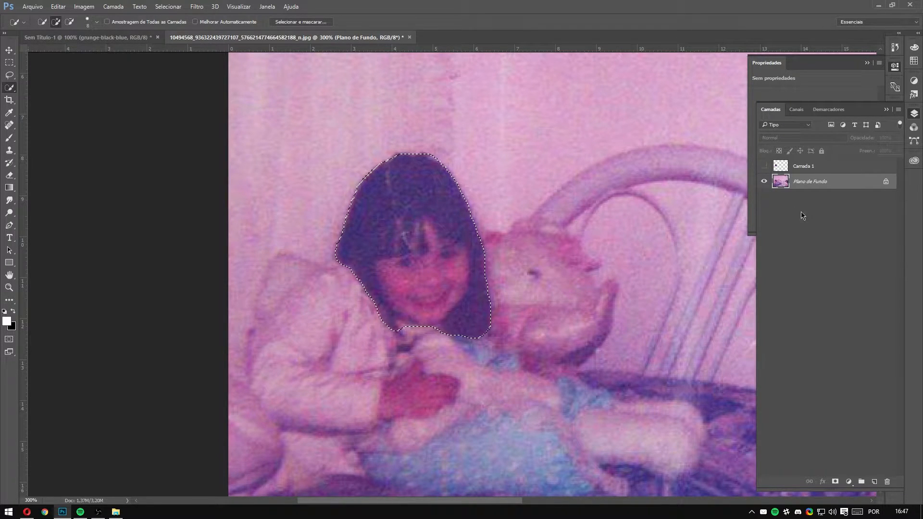
{"action": "key", "text": "ctrl+j"}
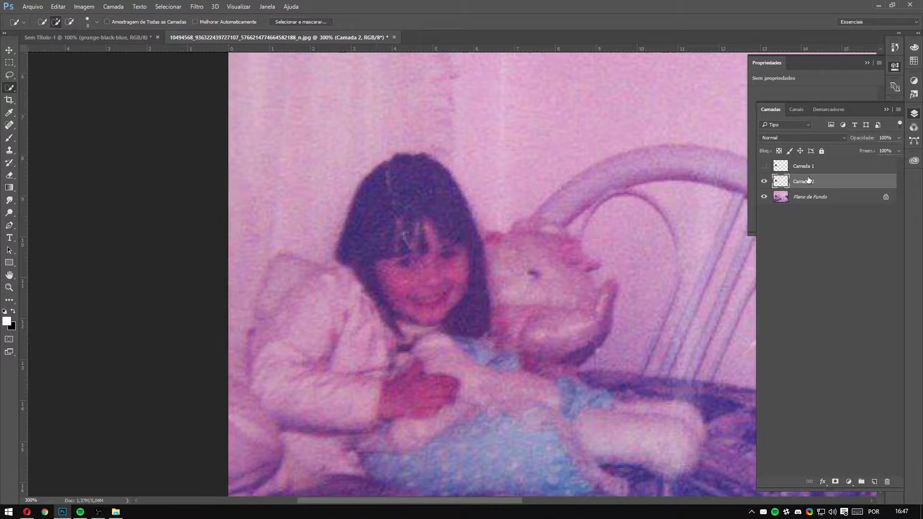
{"action": "left_click", "coordinate": [764, 196]}
Show the pen-traced head on Camada 1 and move it to the right, beside the Quick Selection copy
{"action": "key", "text": "v"}
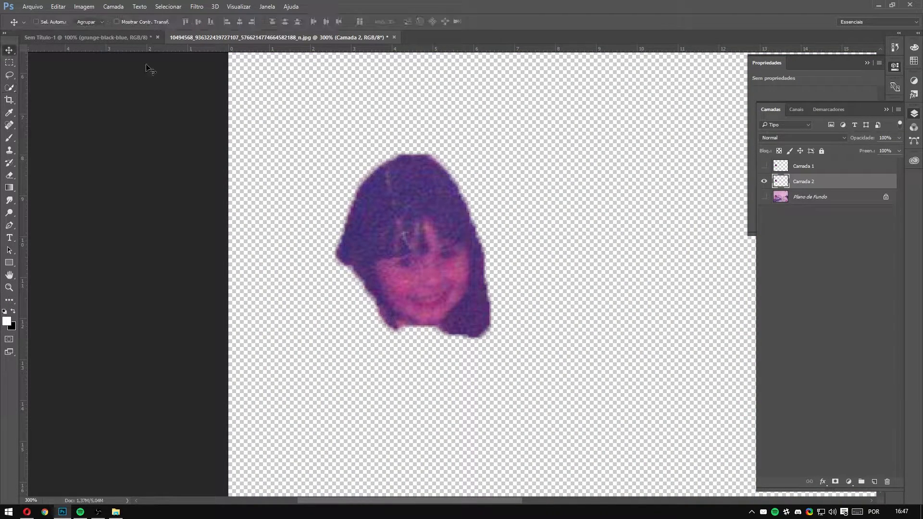
{"action": "left_click", "coordinate": [815, 169]}
{"action": "left_click", "coordinate": [765, 166]}
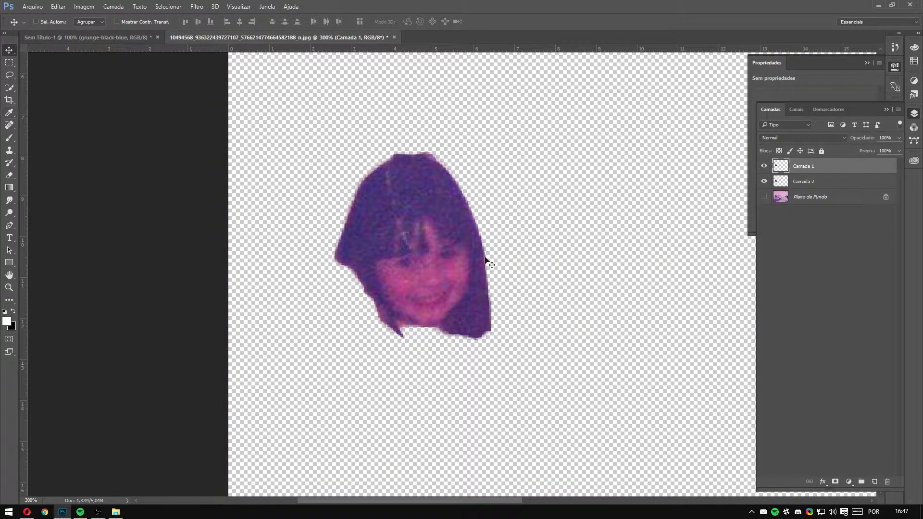
{"action": "left_click_drag", "start_coordinate": [439, 252], "coordinate": [598, 253]}
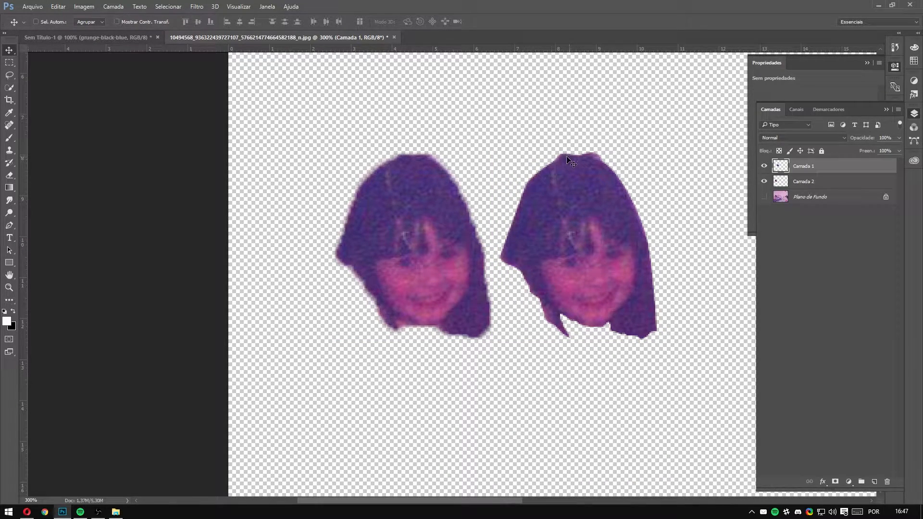
Examine the edges of the Quick Selection cut-out up close and compare them with the pen-traced cut-out
{"action": "left_click", "coordinate": [12, 90]}
{"action": "right_click", "coordinate": [12, 90]}
{"action": "left_click", "coordinate": [46, 89]}
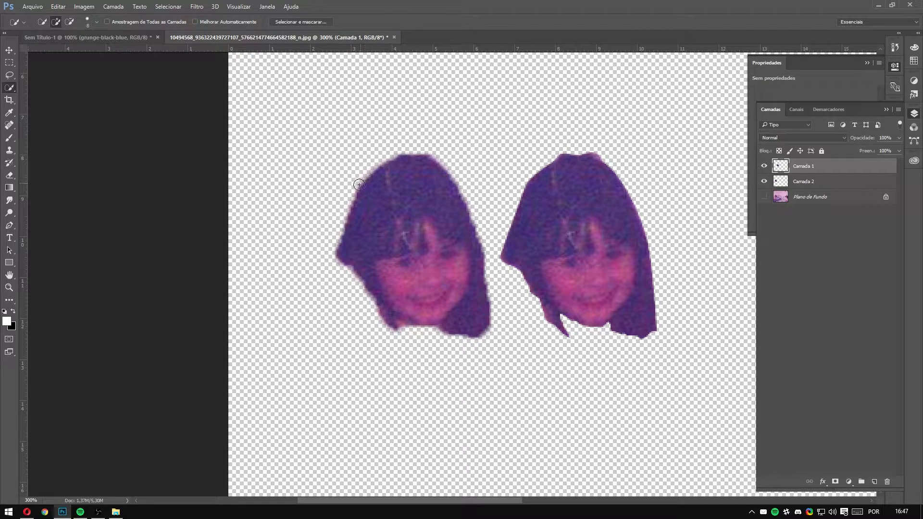
{"action": "scroll", "coordinate": [392, 184], "scroll_direction": "up", "scroll_amount": 5}
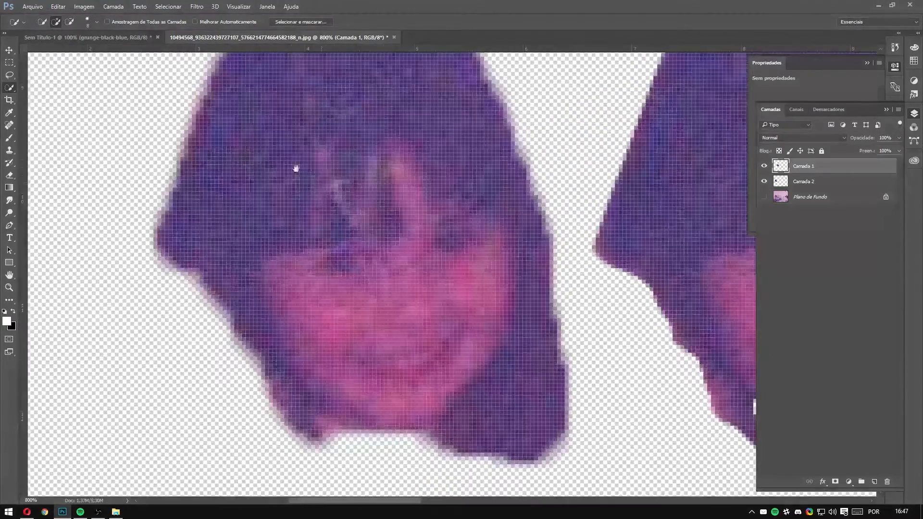
{"action": "left_click_drag", "start_coordinate": [298, 165], "coordinate": [460, 229]}
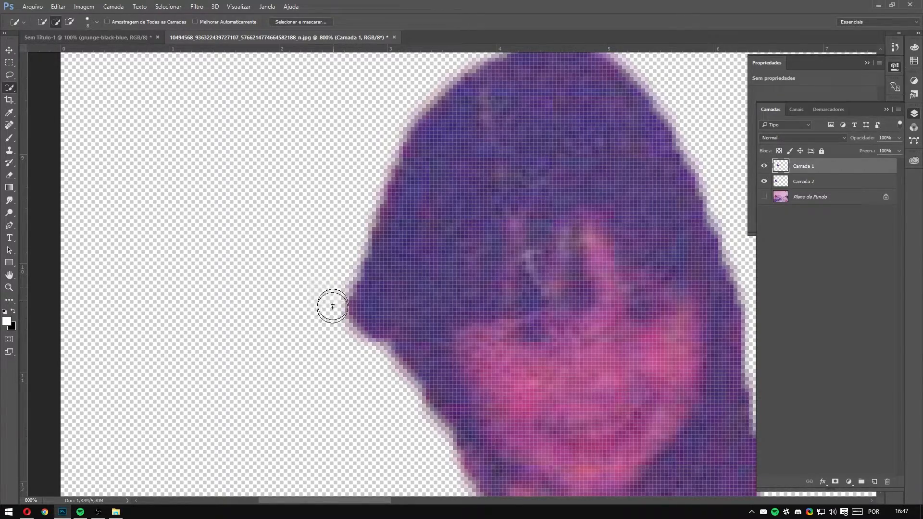
{"action": "scroll", "coordinate": [335, 313], "scroll_direction": "down", "scroll_amount": 1}
{"action": "scroll", "coordinate": [338, 315], "scroll_direction": "down", "scroll_amount": 5}
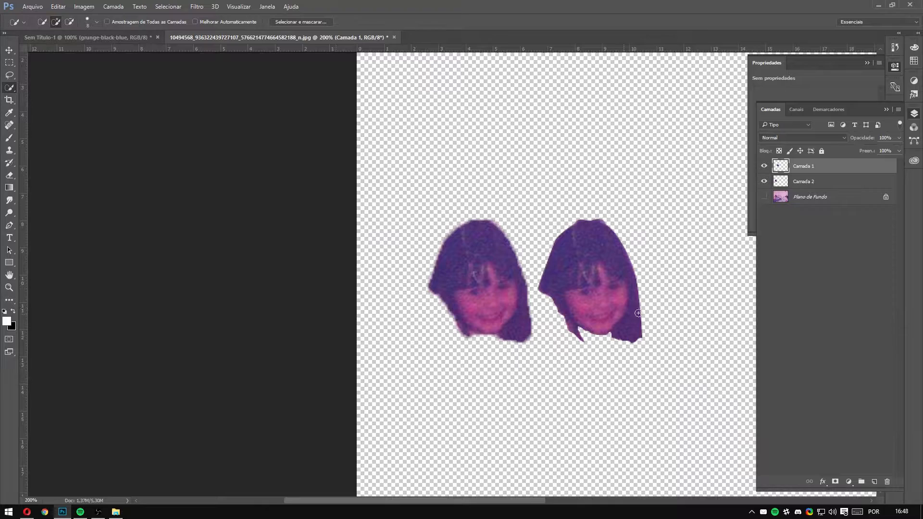
{"action": "left_click_drag", "start_coordinate": [630, 238], "coordinate": [542, 217]}
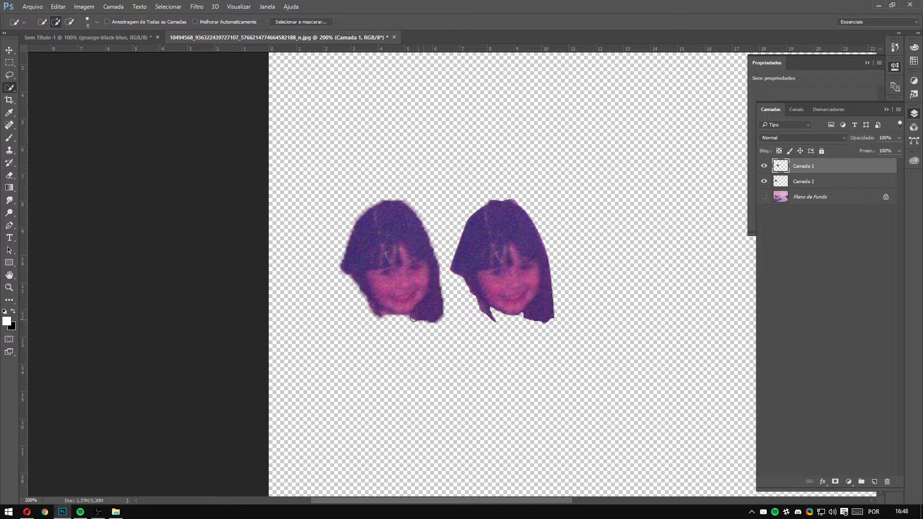
Show the Plano de Fundo photo again and delete the hidden layers Camada 1 and Camada 2
{"action": "left_click", "coordinate": [764, 197]}
{"action": "left_click", "coordinate": [763, 166]}
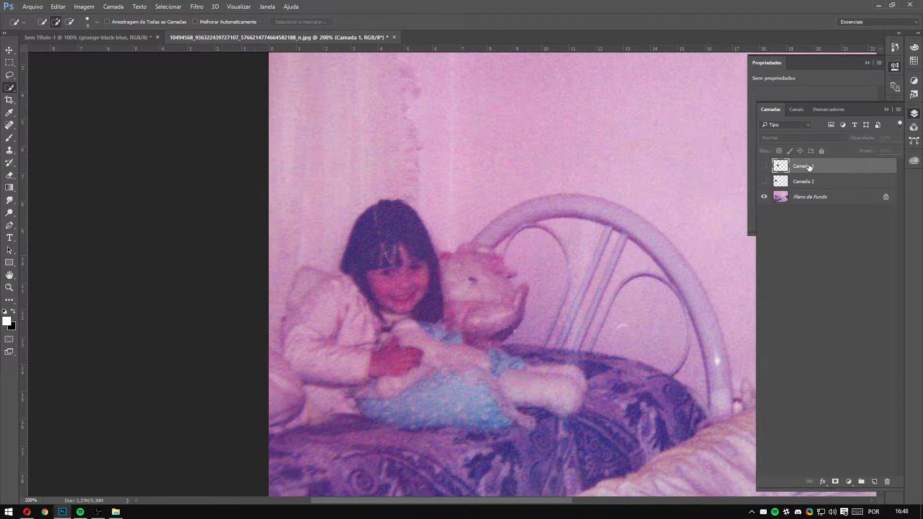
{"action": "left_click", "coordinate": [821, 182], "text": "shift"}
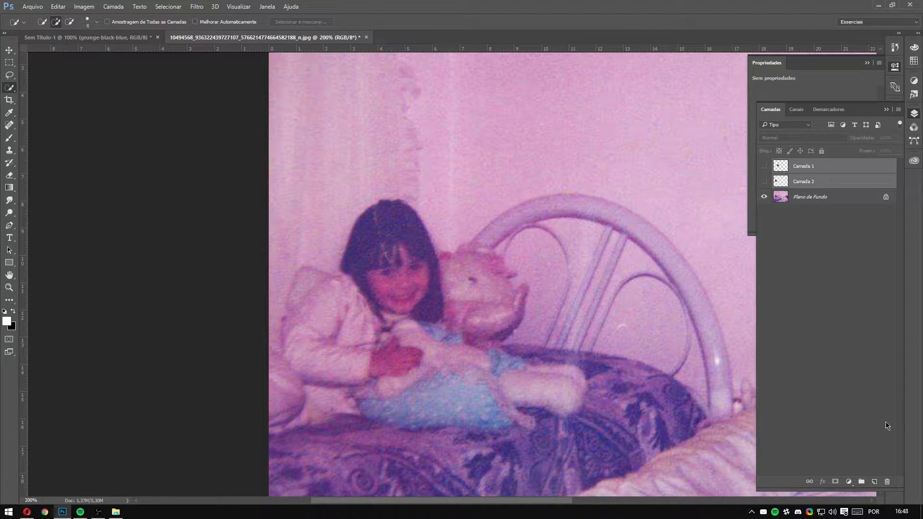
{"action": "left_click", "coordinate": [887, 482]}
Add an Equilíbrio de cores adjustment layer above Plano de Fundo
{"action": "left_click_drag", "start_coordinate": [636, 250], "coordinate": [432, 222]}
{"action": "key", "text": "ctrl+minus"}
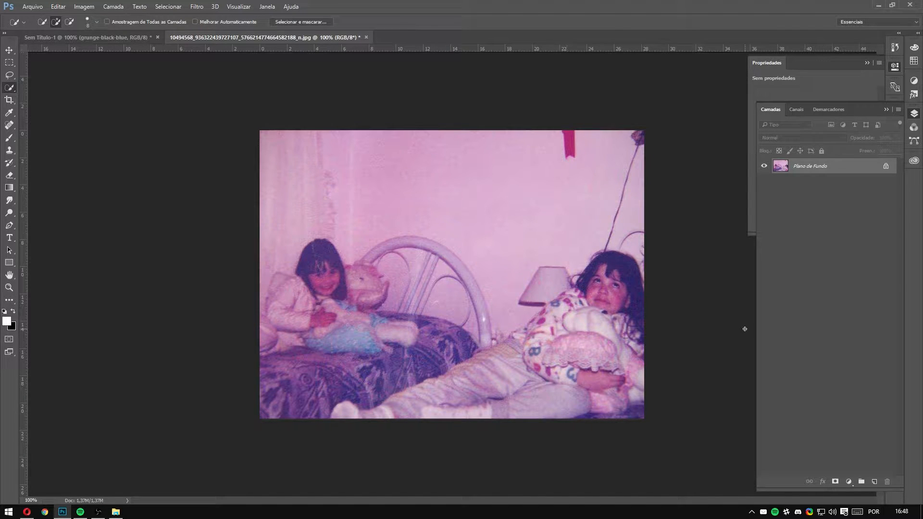
{"action": "left_click", "coordinate": [849, 482]}
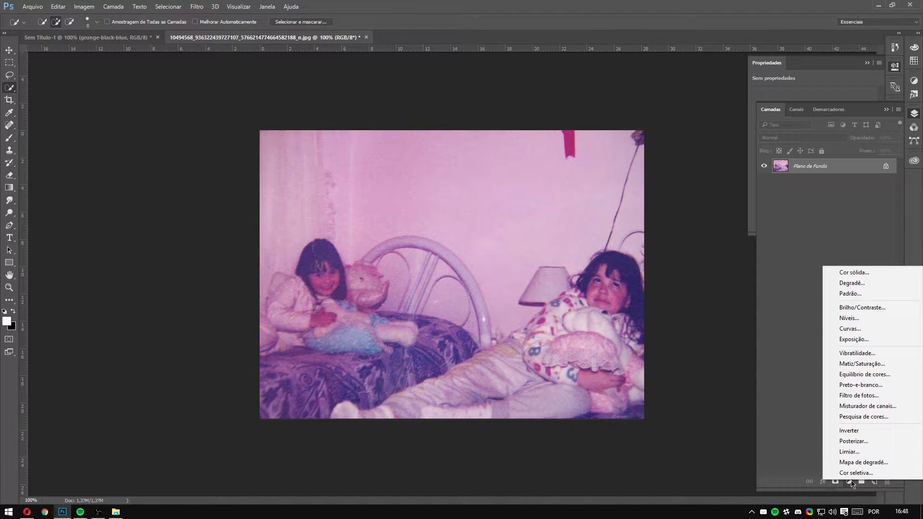
{"action": "left_click", "coordinate": [796, 406]}
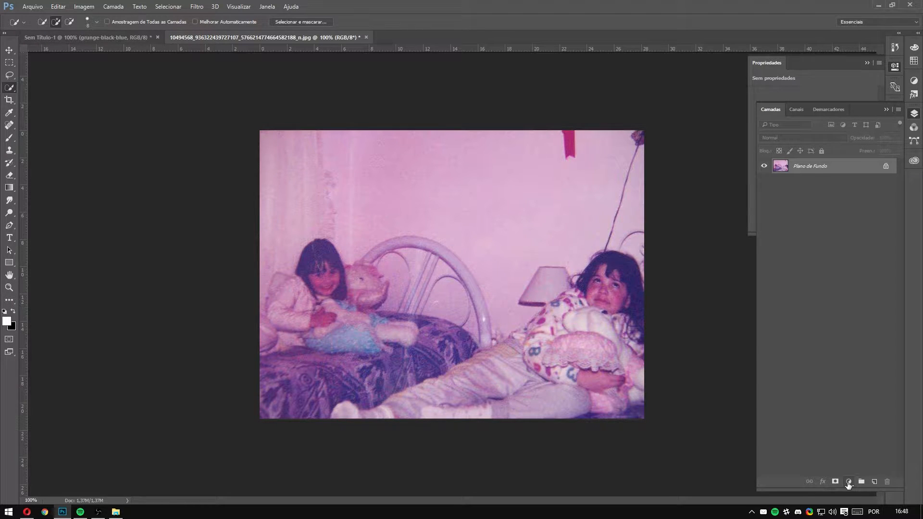
{"action": "left_click", "coordinate": [849, 481]}
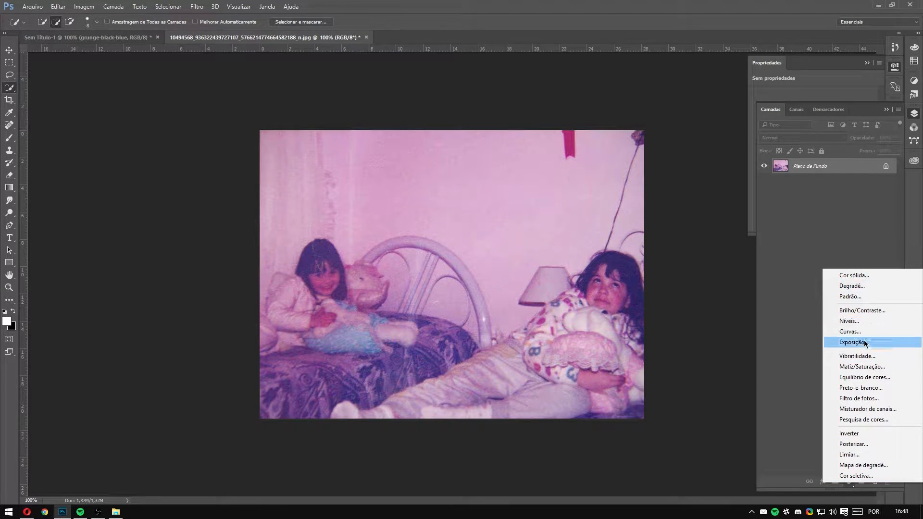
{"action": "left_click", "coordinate": [852, 381]}
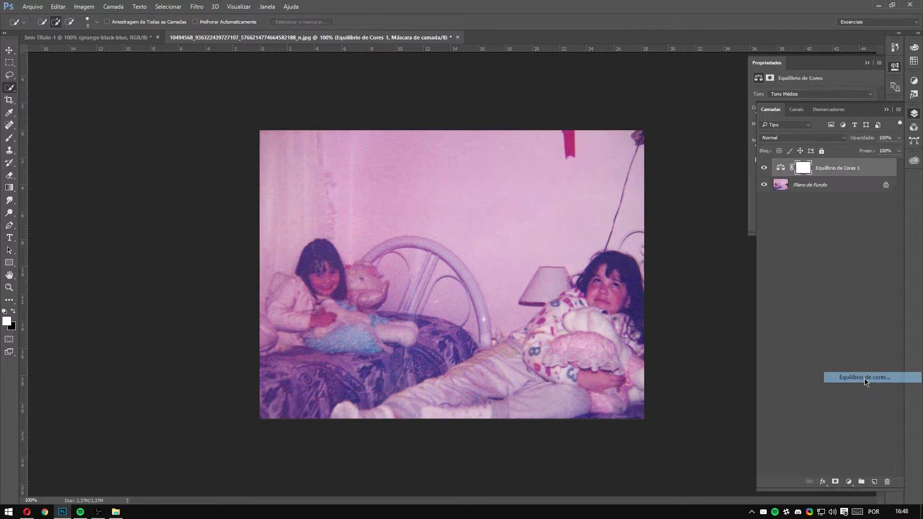
Balance the Realces tones with Ciano/Vermelho at -9, Magenta/Verde at +21 and Amarelo/Azul at -13
{"action": "left_click", "coordinate": [816, 67]}
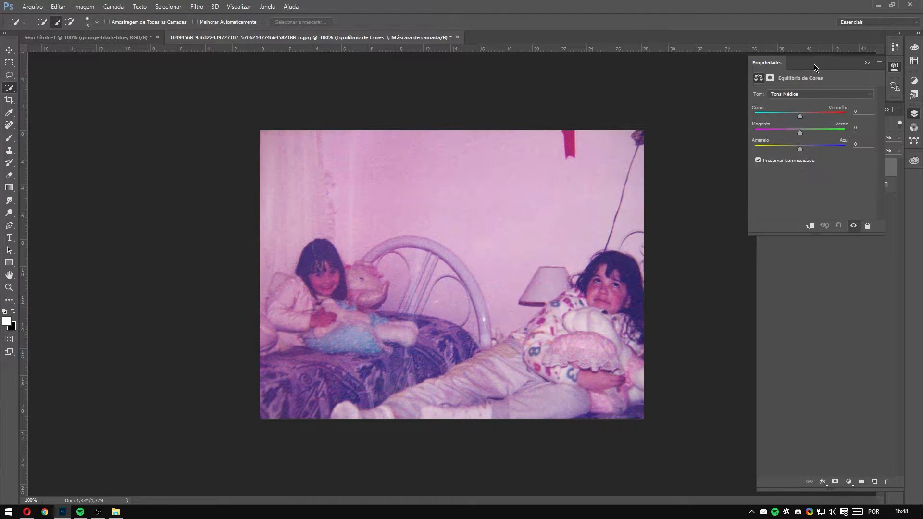
{"action": "left_click", "coordinate": [782, 94]}
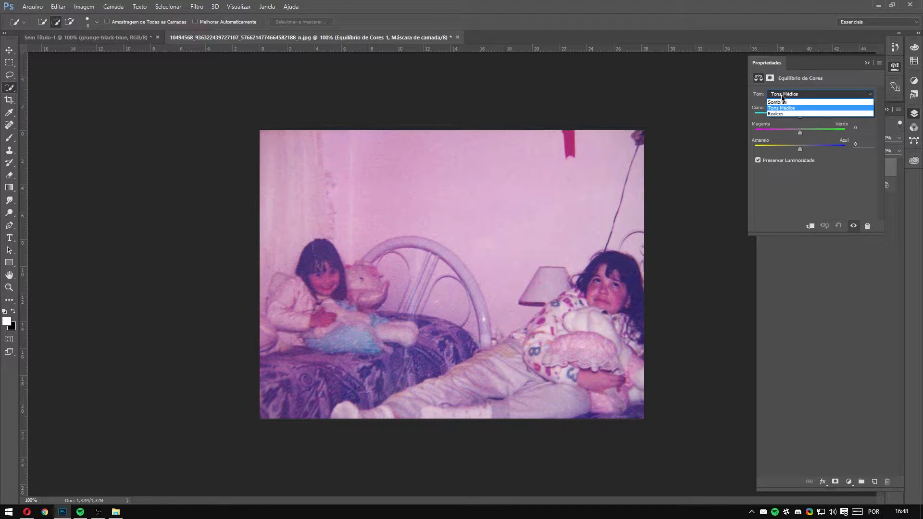
{"action": "left_click", "coordinate": [790, 110]}
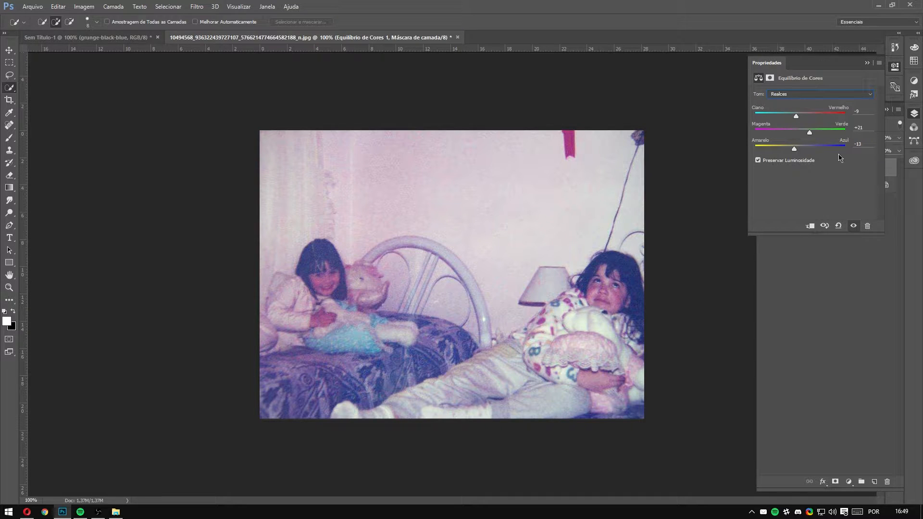
Balance the Sombras tones with Ciano/Vermelho at +5, Magenta/Verde at +19 and Amarelo/Azul at -47
{"action": "left_click", "coordinate": [789, 99]}
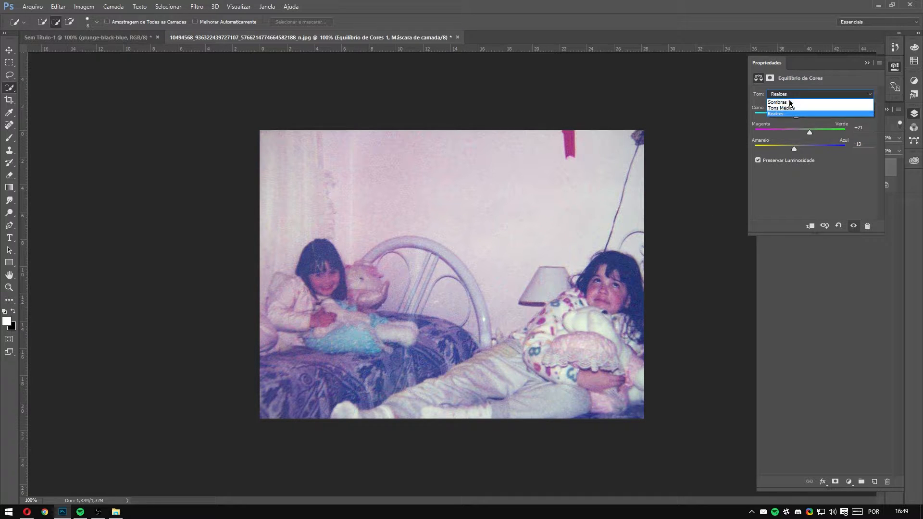
{"action": "left_click", "coordinate": [790, 105]}
{"action": "left_click_drag", "start_coordinate": [800, 135], "coordinate": [806, 134]}
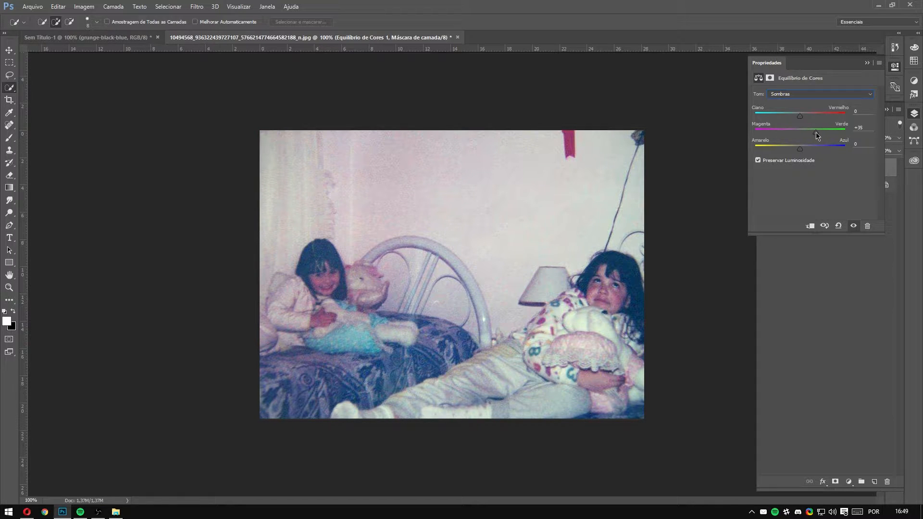
{"action": "mouse_move", "coordinate": [826, 132]}
{"action": "left_mouse_down"}
{"action": "mouse_move", "coordinate": [866, 131]}
{"action": "mouse_move", "coordinate": [810, 133]}
{"action": "left_mouse_up"}
{"action": "left_click_drag", "start_coordinate": [811, 134], "coordinate": [800, 120]}
{"action": "left_click_drag", "start_coordinate": [796, 153], "coordinate": [788, 152]}
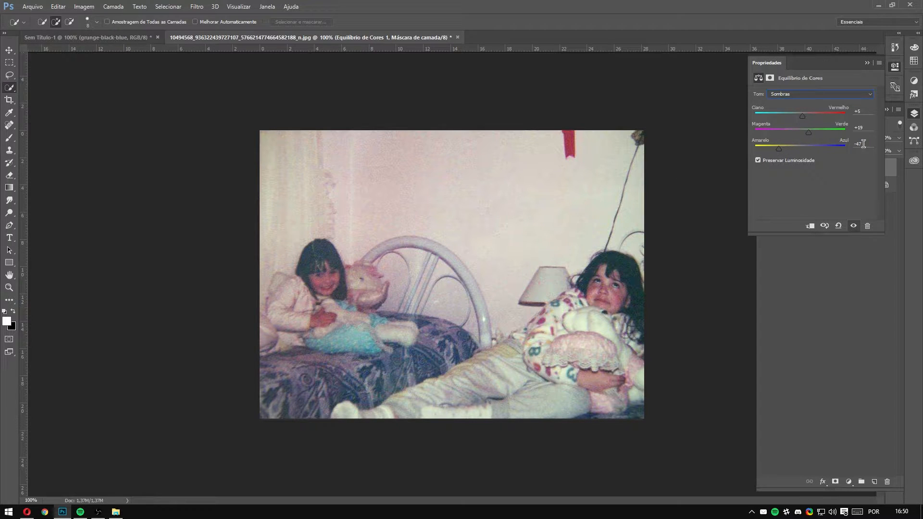
{"action": "left_click", "coordinate": [837, 271]}
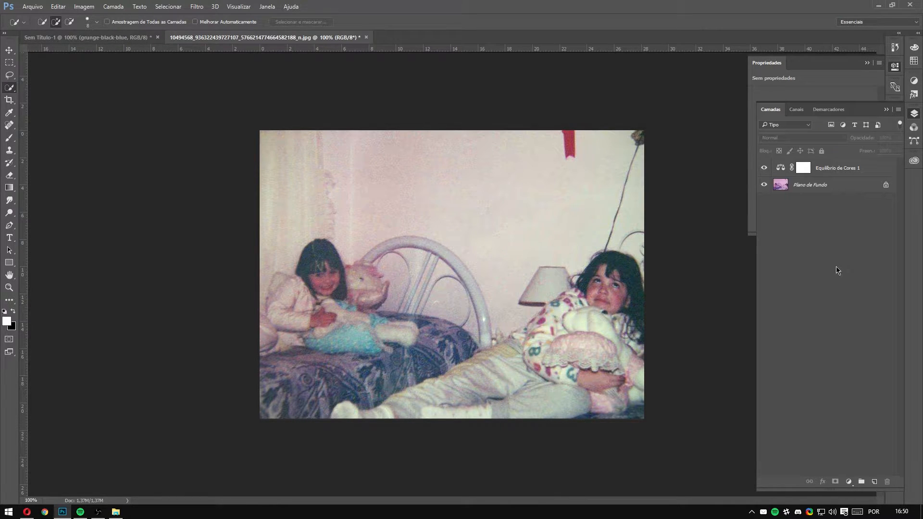
Smooth the grainy wall on Plano de Fundo using the Desfoque tool with a much larger brush
{"action": "left_click", "coordinate": [806, 188]}
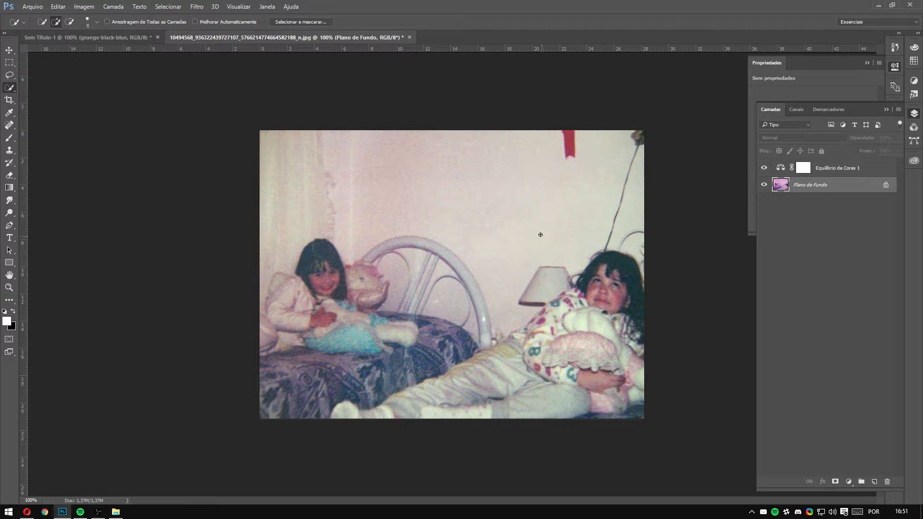
{"action": "left_click", "coordinate": [10, 202]}
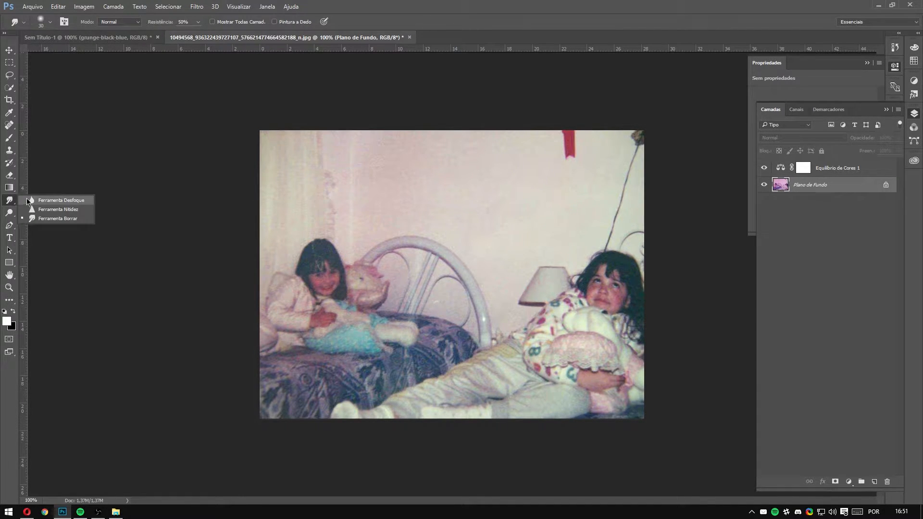
{"action": "left_click", "coordinate": [55, 200]}
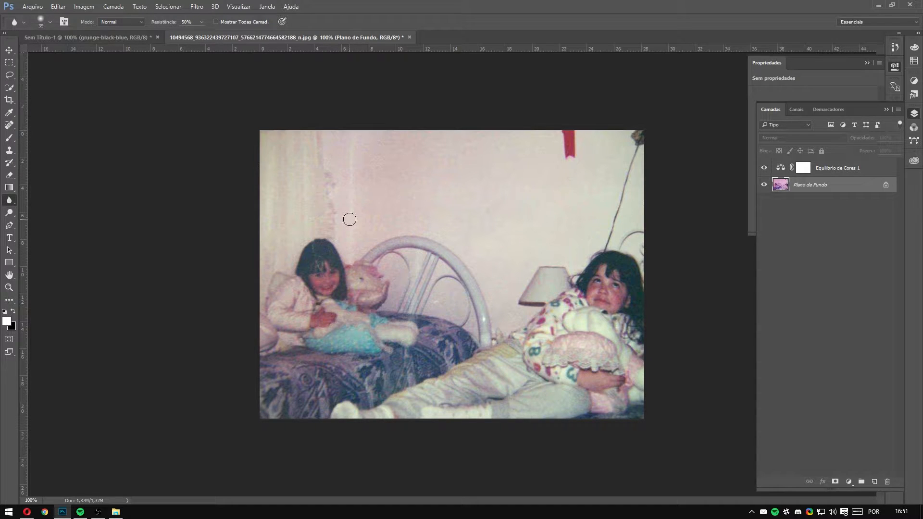
{"action": "key", "text": "bracketright"}
{"action": "key", "text": "bracketright"}
{"action": "key", "text": "bracketright"}
{"action": "key", "text": "bracketright"}
{"action": "key", "text": "bracketright"}
{"action": "key", "text": "bracketright"}
{"action": "key", "text": "bracketright"}
{"action": "key", "text": "bracketright"}
{"action": "key", "text": "bracketright"}
{"action": "key", "text": "bracketright"}
{"action": "key", "text": "bracketright"}
{"action": "mouse_move", "coordinate": [391, 173]}
{"action": "left_mouse_down"}
{"action": "mouse_move", "coordinate": [390, 202]}
{"action": "mouse_move", "coordinate": [428, 189]}
{"action": "mouse_move", "coordinate": [383, 155]}
{"action": "mouse_move", "coordinate": [391, 174]}
{"action": "mouse_move", "coordinate": [481, 159]}
{"action": "mouse_move", "coordinate": [451, 172]}
{"action": "mouse_move", "coordinate": [486, 204]}
{"action": "mouse_move", "coordinate": [483, 185]}
{"action": "mouse_move", "coordinate": [428, 156]}
{"action": "mouse_move", "coordinate": [490, 152]}
{"action": "mouse_move", "coordinate": [513, 165]}
{"action": "mouse_move", "coordinate": [384, 143]}
{"action": "mouse_move", "coordinate": [370, 151]}
{"action": "mouse_move", "coordinate": [390, 192]}
{"action": "mouse_move", "coordinate": [416, 206]}
{"action": "mouse_move", "coordinate": [530, 226]}
{"action": "mouse_move", "coordinate": [479, 166]}
{"action": "mouse_move", "coordinate": [534, 191]}
{"action": "mouse_move", "coordinate": [521, 158]}
{"action": "mouse_move", "coordinate": [534, 187]}
{"action": "mouse_move", "coordinate": [567, 192]}
{"action": "mouse_move", "coordinate": [544, 197]}
{"action": "mouse_move", "coordinate": [506, 174]}
{"action": "mouse_move", "coordinate": [516, 168]}
{"action": "mouse_move", "coordinate": [567, 193]}
{"action": "mouse_move", "coordinate": [588, 190]}
{"action": "mouse_move", "coordinate": [610, 172]}
{"action": "mouse_move", "coordinate": [613, 151]}
{"action": "mouse_move", "coordinate": [605, 176]}
{"action": "mouse_move", "coordinate": [543, 189]}
{"action": "mouse_move", "coordinate": [485, 170]}
{"action": "mouse_move", "coordinate": [401, 163]}
{"action": "mouse_move", "coordinate": [376, 206]}
{"action": "mouse_move", "coordinate": [429, 211]}
{"action": "mouse_move", "coordinate": [387, 222]}
{"action": "mouse_move", "coordinate": [418, 270]}
{"action": "mouse_move", "coordinate": [464, 295]}
{"action": "mouse_move", "coordinate": [413, 244]}
{"action": "mouse_move", "coordinate": [503, 239]}
{"action": "mouse_move", "coordinate": [604, 195]}
{"action": "mouse_move", "coordinate": [543, 218]}
{"action": "mouse_move", "coordinate": [558, 221]}
{"action": "mouse_move", "coordinate": [601, 202]}
{"action": "mouse_move", "coordinate": [378, 191]}
{"action": "mouse_move", "coordinate": [327, 167]}
{"action": "mouse_move", "coordinate": [327, 157]}
{"action": "mouse_move", "coordinate": [246, 174]}
{"action": "mouse_move", "coordinate": [319, 191]}
{"action": "mouse_move", "coordinate": [271, 197]}
{"action": "mouse_move", "coordinate": [261, 242]}
{"action": "mouse_move", "coordinate": [264, 235]}
{"action": "mouse_move", "coordinate": [248, 245]}
{"action": "mouse_move", "coordinate": [266, 167]}
{"action": "mouse_move", "coordinate": [299, 145]}
{"action": "mouse_move", "coordinate": [416, 147]}
{"action": "mouse_move", "coordinate": [347, 157]}
{"action": "mouse_move", "coordinate": [460, 172]}
{"action": "mouse_move", "coordinate": [482, 233]}
{"action": "mouse_move", "coordinate": [486, 284]}
{"action": "mouse_move", "coordinate": [483, 320]}
{"action": "mouse_move", "coordinate": [451, 332]}
{"action": "mouse_move", "coordinate": [466, 292]}
{"action": "mouse_move", "coordinate": [428, 268]}
{"action": "mouse_move", "coordinate": [532, 268]}
{"action": "mouse_move", "coordinate": [555, 242]}
{"action": "mouse_move", "coordinate": [566, 171]}
{"action": "mouse_move", "coordinate": [615, 157]}
{"action": "mouse_move", "coordinate": [267, 166]}
{"action": "mouse_move", "coordinate": [412, 223]}
{"action": "mouse_move", "coordinate": [394, 197]}
{"action": "mouse_move", "coordinate": [547, 164]}
{"action": "mouse_move", "coordinate": [437, 202]}
{"action": "mouse_move", "coordinate": [458, 278]}
{"action": "mouse_move", "coordinate": [367, 269]}
{"action": "mouse_move", "coordinate": [363, 141]}
{"action": "mouse_move", "coordinate": [459, 291]}
{"action": "mouse_move", "coordinate": [556, 212]}
{"action": "mouse_move", "coordinate": [499, 288]}
{"action": "mouse_move", "coordinate": [550, 235]}
{"action": "mouse_move", "coordinate": [497, 286]}
{"action": "mouse_move", "coordinate": [556, 215]}
{"action": "mouse_move", "coordinate": [499, 279]}
{"action": "mouse_move", "coordinate": [625, 208]}
{"action": "left_mouse_up"}
Reduce the Desfoque brush to 45 and soften the grain around both girls' heads on Plano de Fundo
{"action": "key", "text": "bracketleft"}
{"action": "key", "text": "bracketleft"}
{"action": "key", "text": "bracketleft"}
{"action": "key", "text": "bracketleft"}
{"action": "key", "text": "bracketleft"}
{"action": "key", "text": "bracketleft"}
{"action": "key", "text": "bracketleft"}
{"action": "key", "text": "bracketleft"}
{"action": "key", "text": "bracketleft"}
{"action": "mouse_move", "coordinate": [643, 301]}
{"action": "left_mouse_down"}
{"action": "mouse_move", "coordinate": [631, 271]}
{"action": "mouse_move", "coordinate": [638, 316]}
{"action": "mouse_move", "coordinate": [620, 262]}
{"action": "mouse_move", "coordinate": [592, 266]}
{"action": "left_mouse_up"}
{"action": "mouse_move", "coordinate": [320, 255]}
{"action": "left_mouse_down"}
{"action": "mouse_move", "coordinate": [298, 275]}
{"action": "mouse_move", "coordinate": [306, 284]}
{"action": "mouse_move", "coordinate": [303, 255]}
{"action": "mouse_move", "coordinate": [324, 250]}
{"action": "mouse_move", "coordinate": [338, 255]}
{"action": "mouse_move", "coordinate": [344, 292]}
{"action": "mouse_move", "coordinate": [346, 265]}
{"action": "left_mouse_up"}
Sharpen the face of the girl in patterned pyjamas on Plano de Fundo using the Nitidez tool at size 13
{"action": "key", "text": "ctrl+plus"}
{"action": "left_click_drag", "start_coordinate": [598, 262], "coordinate": [310, 204]}
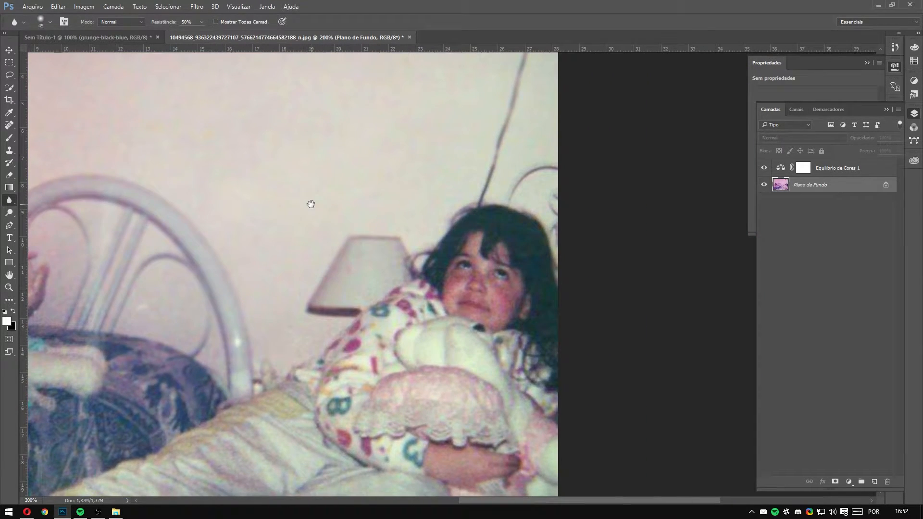
{"action": "left_click", "coordinate": [7, 213]}
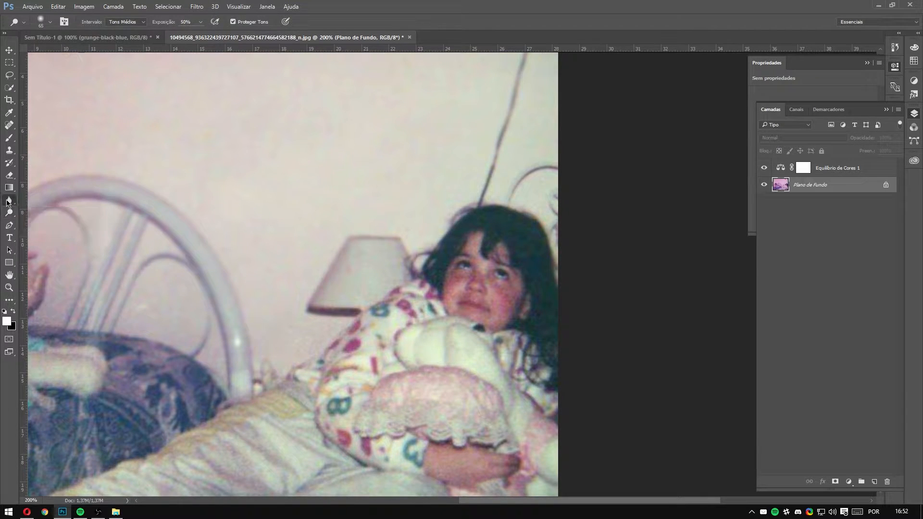
{"action": "left_click", "coordinate": [8, 201]}
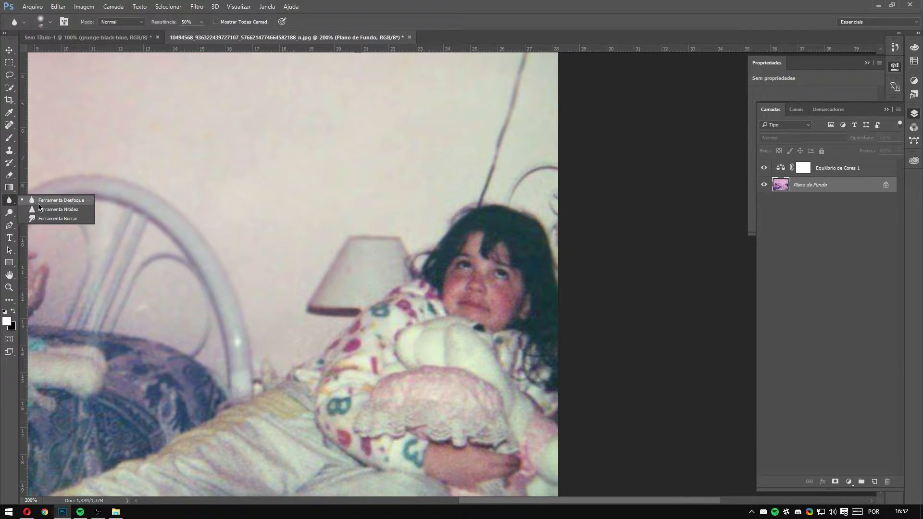
{"action": "left_click", "coordinate": [60, 209]}
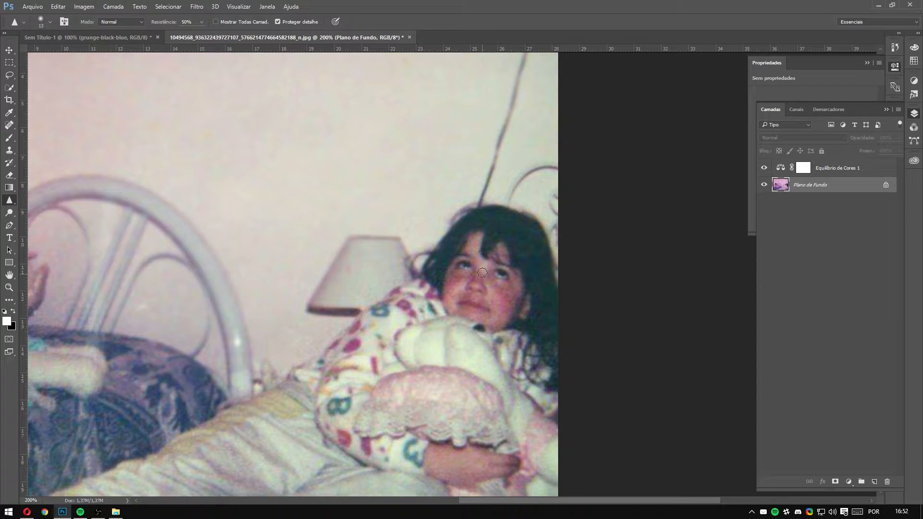
{"action": "mouse_move", "coordinate": [466, 264]}
{"action": "left_mouse_down"}
{"action": "mouse_move", "coordinate": [509, 275]}
{"action": "mouse_move", "coordinate": [490, 289]}
{"action": "mouse_move", "coordinate": [467, 287]}
{"action": "mouse_move", "coordinate": [482, 294]}
{"action": "mouse_move", "coordinate": [459, 303]}
{"action": "mouse_move", "coordinate": [491, 311]}
{"action": "left_mouse_up"}
Sharpen the face of the girl holding the blue-dressed doll with the same Nitidez brush
{"action": "left_click_drag", "start_coordinate": [250, 266], "coordinate": [613, 283]}
{"action": "left_click_drag", "start_coordinate": [303, 263], "coordinate": [255, 274]}
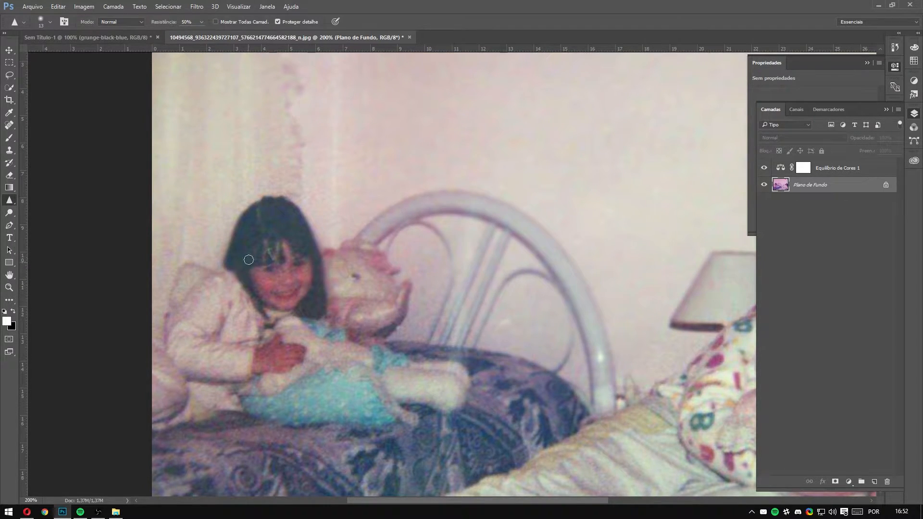
{"action": "left_click_drag", "start_coordinate": [238, 265], "coordinate": [328, 239]}
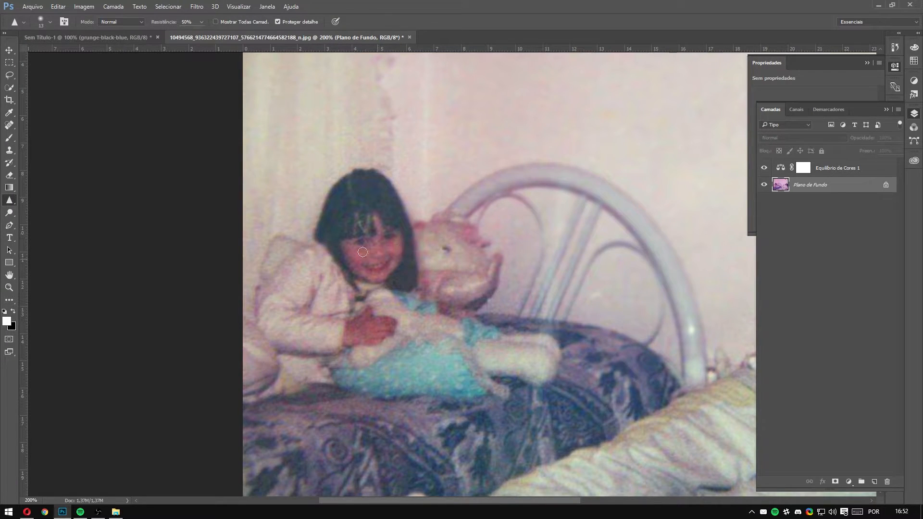
{"action": "key", "text": "ctrl+minus"}
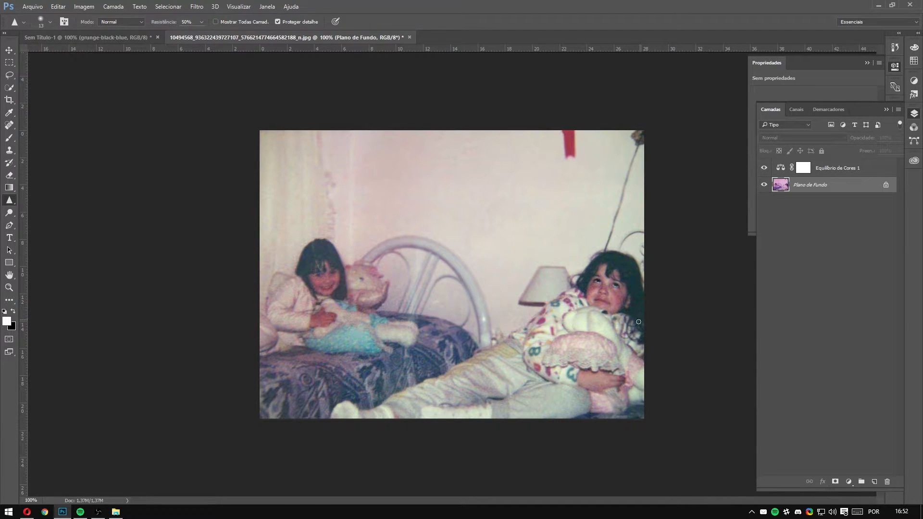
Add a Níveis adjustment layer directly above Plano de Fundo
{"action": "left_click", "coordinate": [855, 482]}
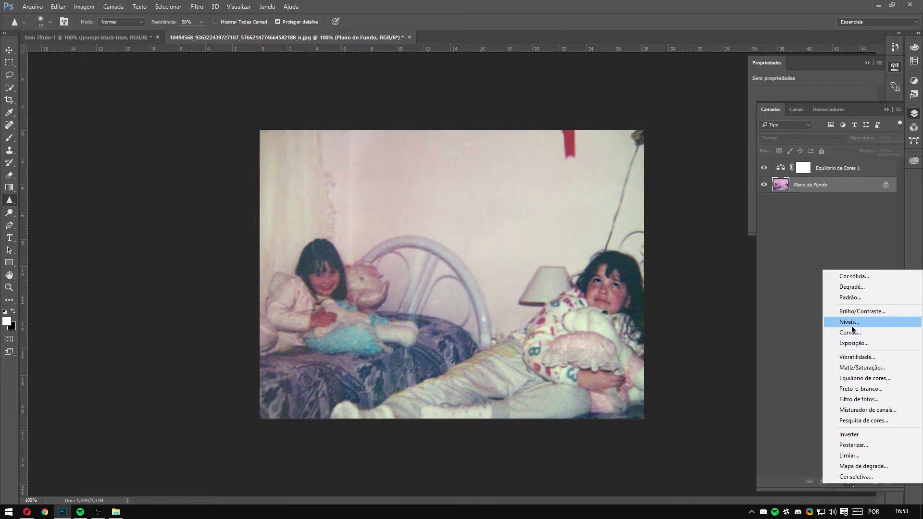
{"action": "left_click", "coordinate": [775, 295]}
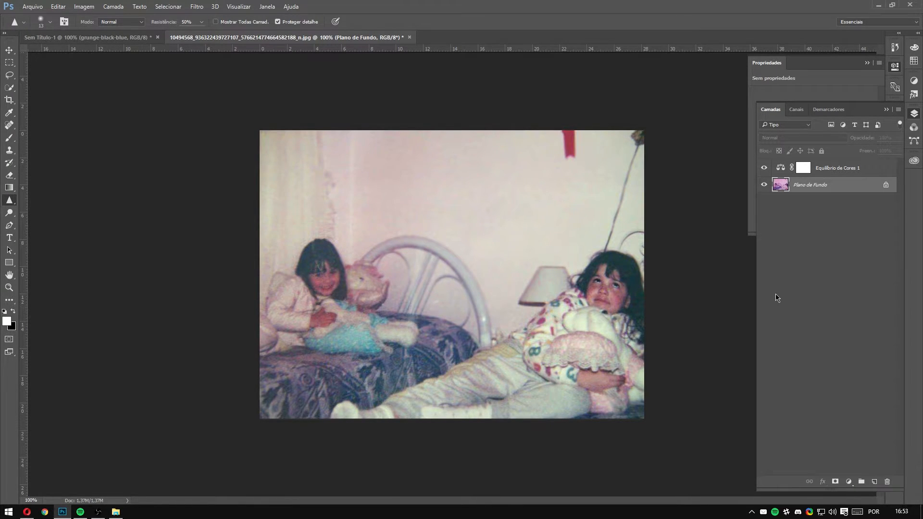
{"action": "left_click", "coordinate": [849, 482]}
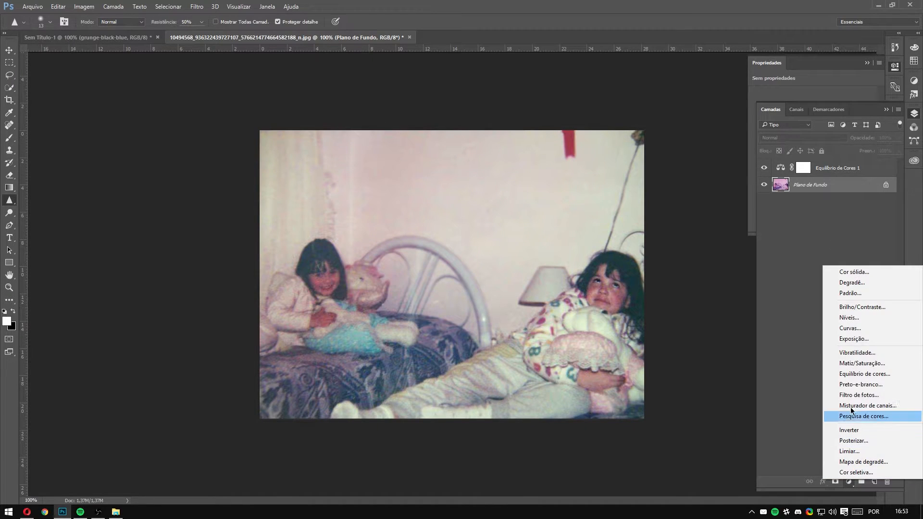
{"action": "left_click", "coordinate": [847, 319]}
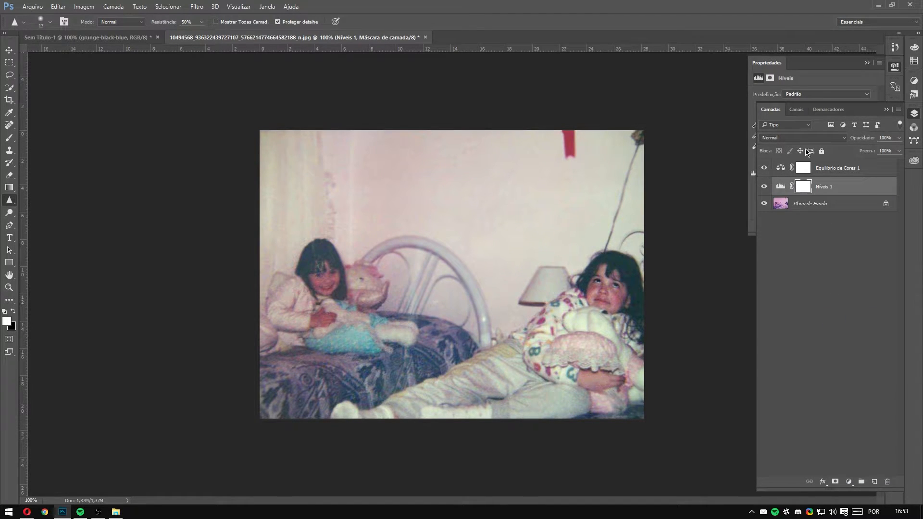
Set the RGB input levels of the Níveis layer to about 15 for black and 243 for white
{"action": "left_click", "coordinate": [811, 66]}
{"action": "left_click_drag", "start_coordinate": [767, 162], "coordinate": [771, 166]}
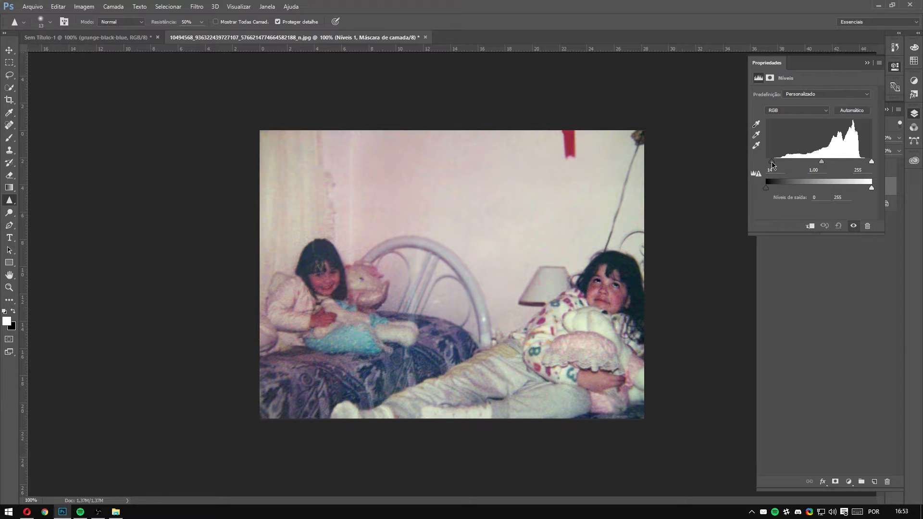
{"action": "left_click_drag", "start_coordinate": [871, 163], "coordinate": [866, 164]}
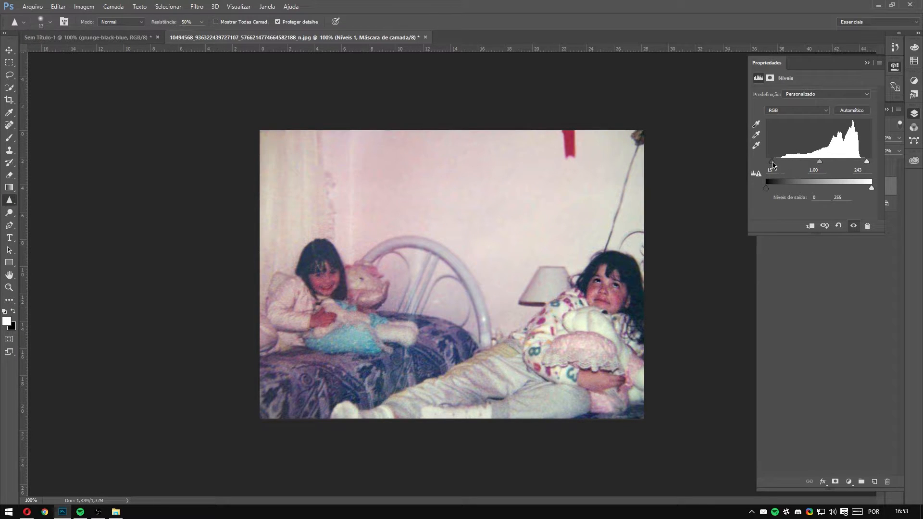
{"action": "left_click_drag", "start_coordinate": [769, 161], "coordinate": [774, 164]}
{"action": "left_click", "coordinate": [788, 273]}
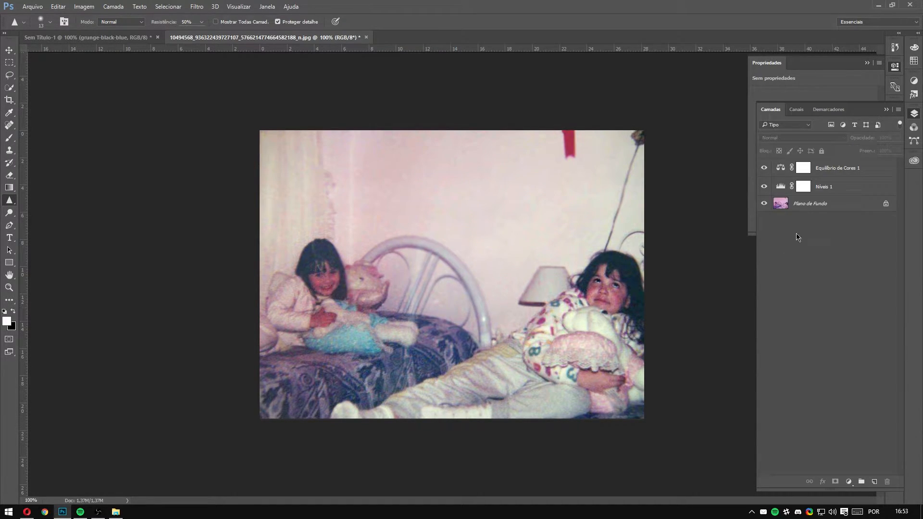
Compare the photo before and after by toggling the visibility of the Níveis 1 and Equilíbrio de Cores 1 layers
{"action": "left_click", "coordinate": [827, 193]}
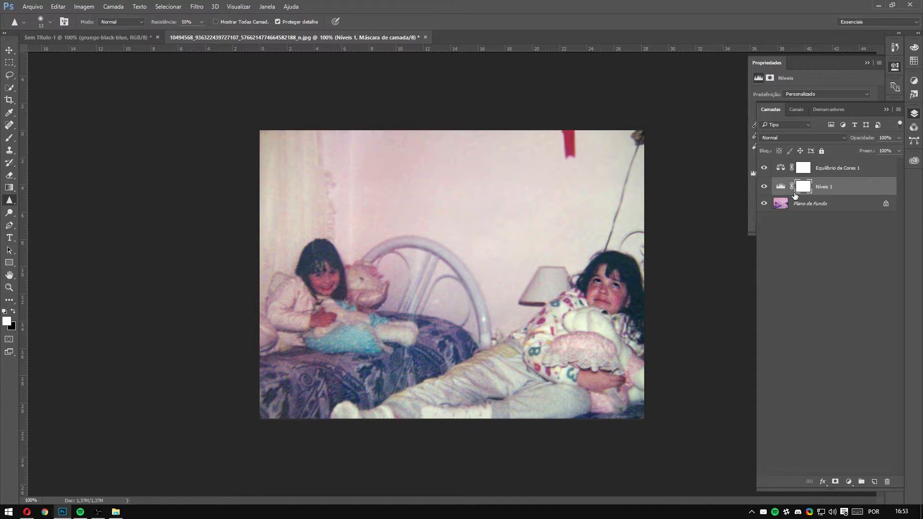
{"action": "left_click", "coordinate": [764, 186]}
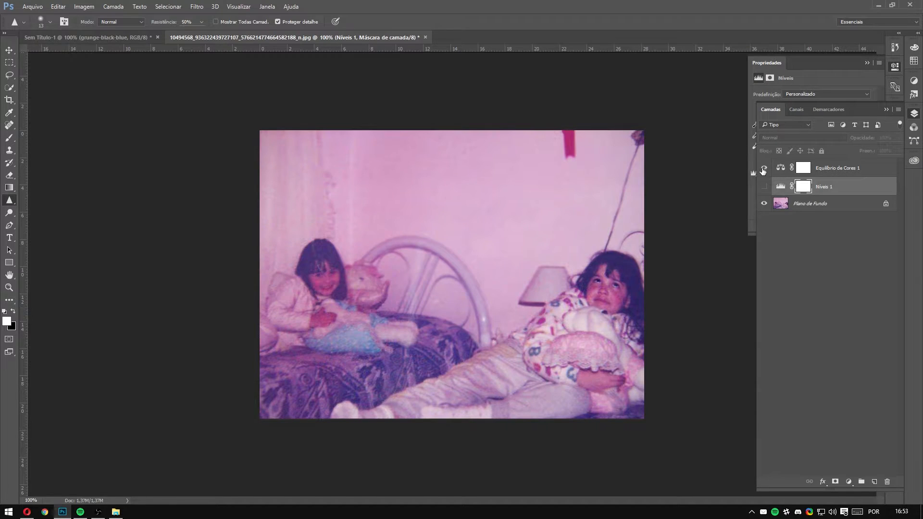
{"action": "left_click", "coordinate": [763, 185]}
{"action": "mouse_move", "coordinate": [763, 186]}
{"action": "left_mouse_down"}
{"action": "mouse_move", "coordinate": [761, 173]}
{"action": "mouse_move", "coordinate": [762, 186]}
{"action": "left_mouse_up"}
{"action": "left_click", "coordinate": [763, 186]}
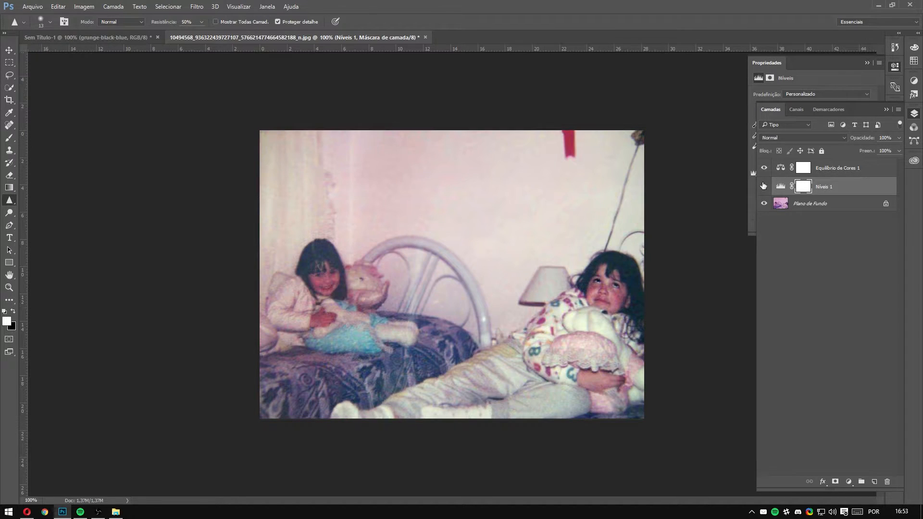
{"action": "left_click", "coordinate": [806, 235]}
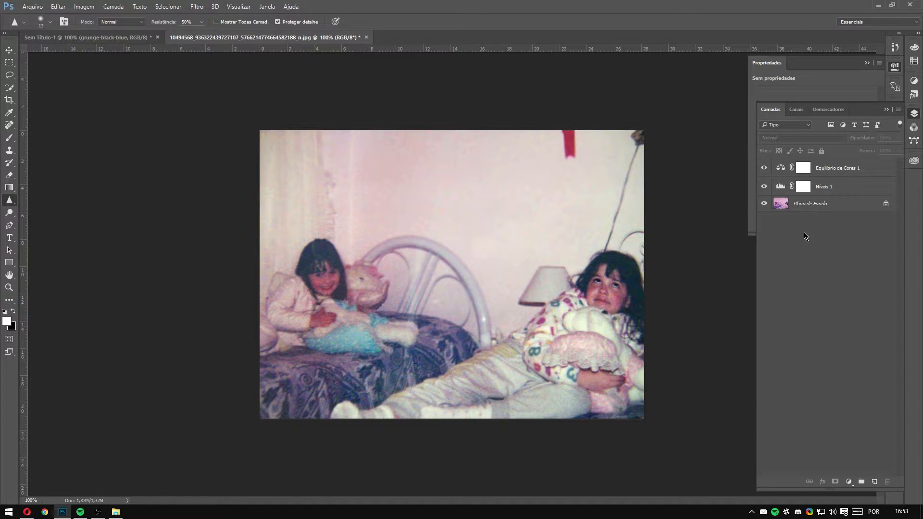
Heal the light scratch on top of the doll-holding girl's hair on Plano de Fundo with the Spot Healing Brush at size 8
{"action": "key", "text": "ctrl+plus"}
{"action": "key", "text": "ctrl+plus"}
{"action": "left_click_drag", "start_coordinate": [120, 274], "coordinate": [381, 267]}
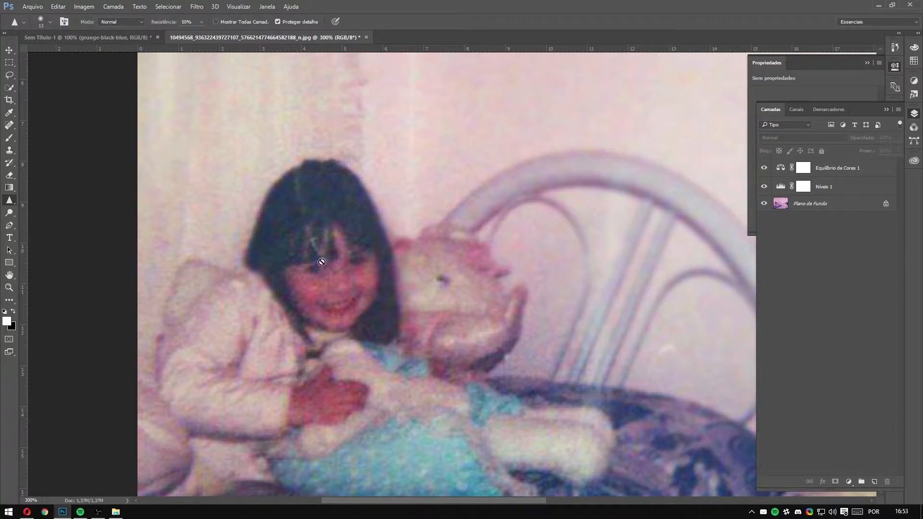
{"action": "left_click_drag", "start_coordinate": [127, 228], "coordinate": [246, 195]}
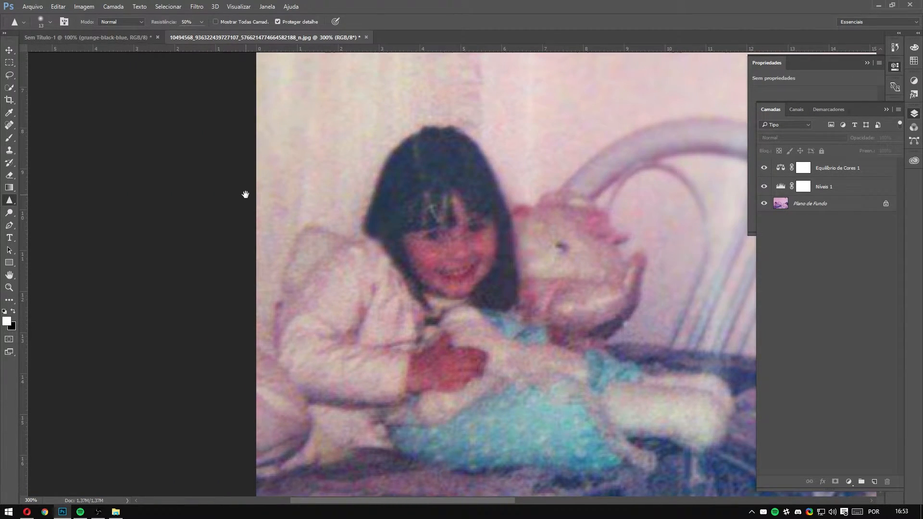
{"action": "left_click", "coordinate": [11, 126]}
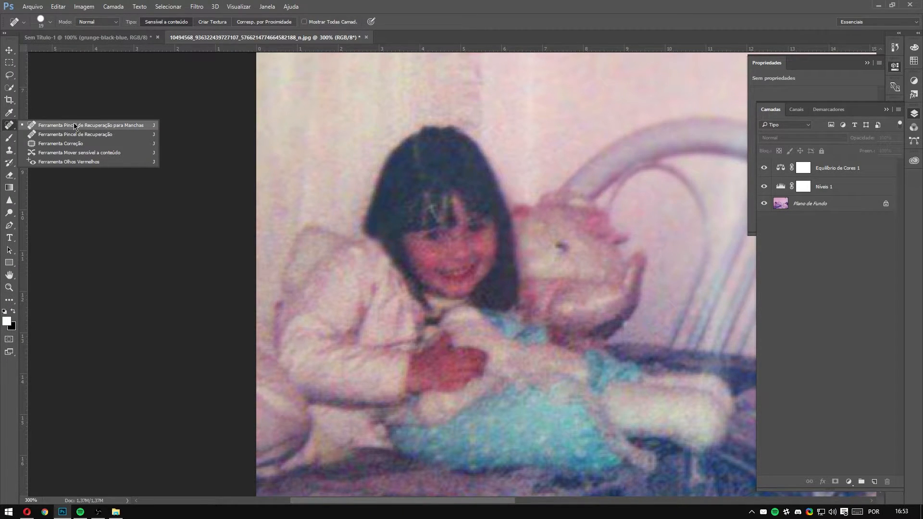
{"action": "left_click", "coordinate": [55, 125]}
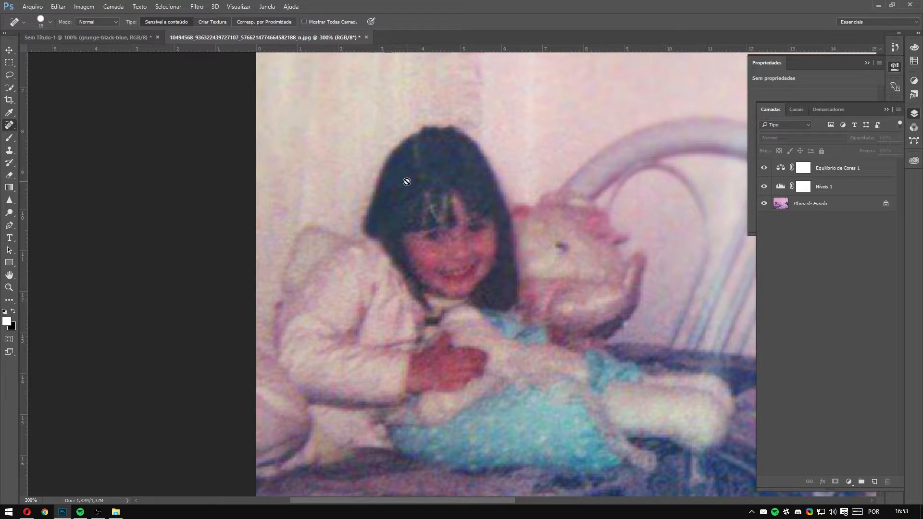
{"action": "left_click", "coordinate": [814, 204]}
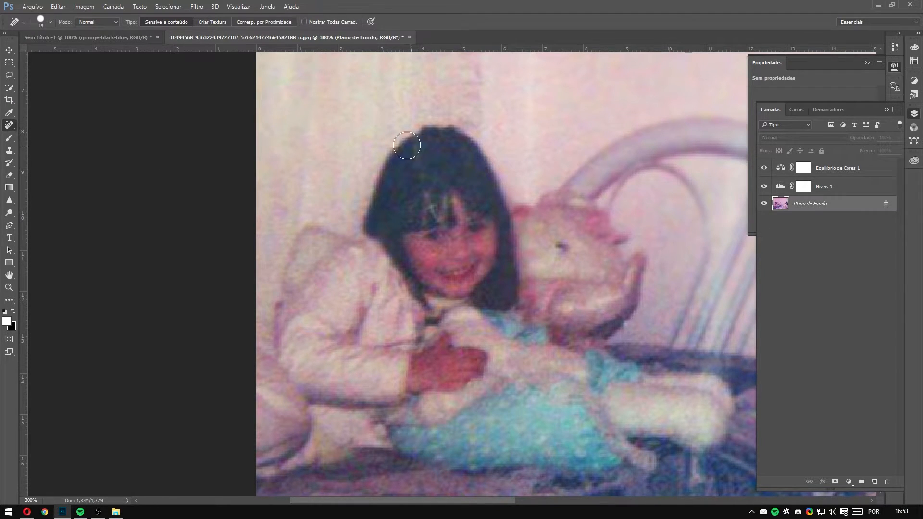
{"action": "key", "text": "bracketleft"}
{"action": "key", "text": "bracketleft"}
{"action": "mouse_move", "coordinate": [414, 144]}
{"action": "left_mouse_down"}
{"action": "mouse_move", "coordinate": [427, 192]}
{"action": "mouse_move", "coordinate": [412, 160]}
{"action": "left_mouse_up"}
{"action": "left_click", "coordinate": [420, 144]}
Try to remove the curtain's frayed edge above the girl with the Spot Healing Brush at size 25
{"action": "mouse_move", "coordinate": [589, 169]}
{"action": "left_mouse_down"}
{"action": "mouse_move", "coordinate": [420, 208]}
{"action": "mouse_move", "coordinate": [295, 214]}
{"action": "mouse_move", "coordinate": [303, 249]}
{"action": "mouse_move", "coordinate": [428, 360]}
{"action": "left_mouse_up"}
{"action": "left_click_drag", "start_coordinate": [373, 181], "coordinate": [394, 202]}
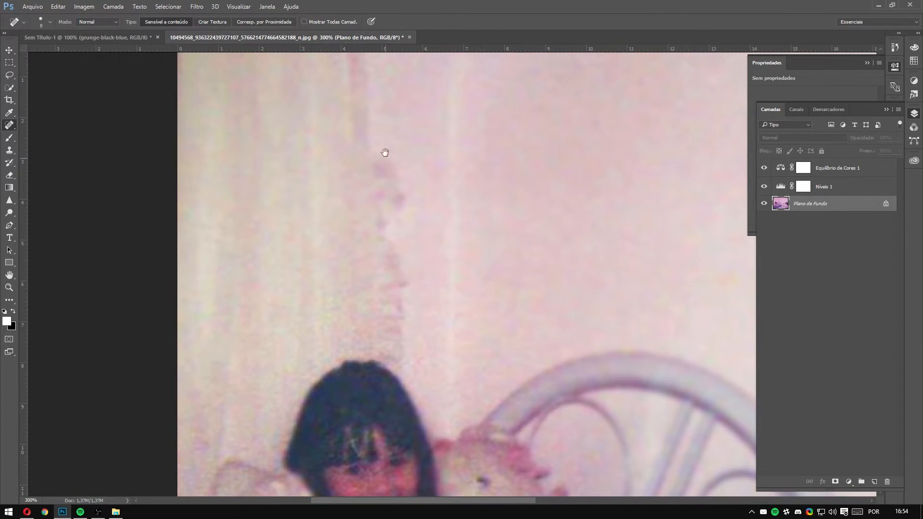
{"action": "key", "text": "ctrl+minus"}
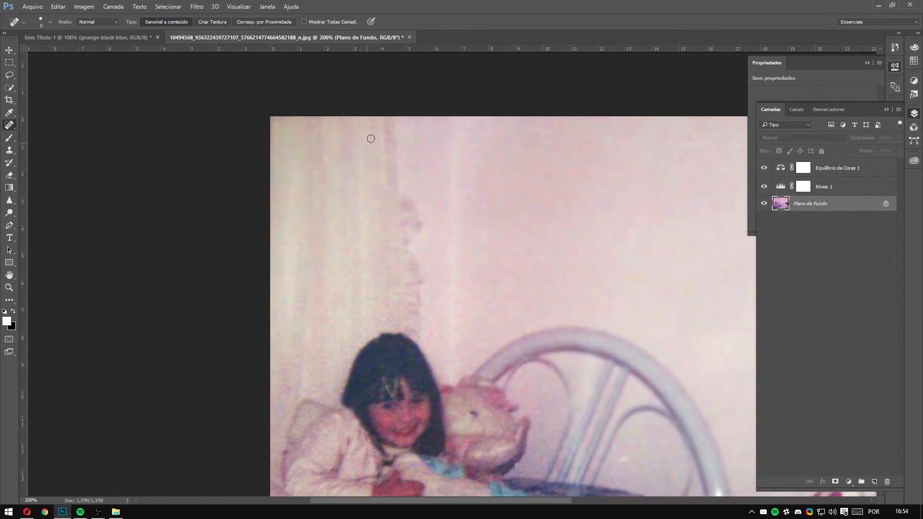
{"action": "left_click", "coordinate": [414, 207]}
{"action": "key", "text": "bracketright"}
{"action": "key", "text": "bracketright"}
{"action": "key", "text": "bracketright"}
{"action": "key", "text": "bracketright"}
{"action": "left_click_drag", "start_coordinate": [414, 194], "coordinate": [416, 233]}
{"action": "left_click_drag", "start_coordinate": [412, 202], "coordinate": [415, 284]}
{"action": "left_click", "coordinate": [415, 268]}
{"action": "left_click_drag", "start_coordinate": [419, 318], "coordinate": [418, 262]}
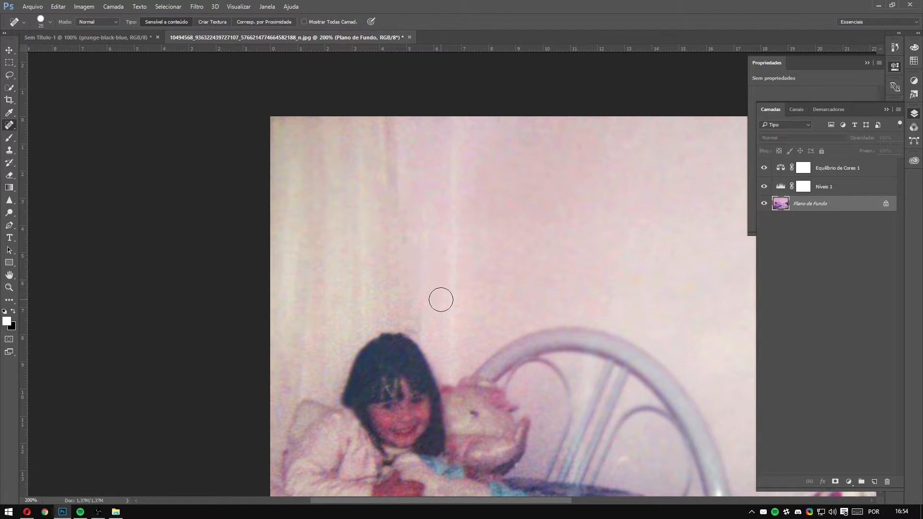
Undo the healing strokes on the curtain's edge
{"action": "key", "text": "ctrl+alt+z"}
{"action": "key", "text": "ctrl+alt+z"}
{"action": "key", "text": "ctrl+alt+z"}
{"action": "key", "text": "ctrl+alt+z"}
Heal the light streaks on the doll-holding girl's fringe with the Spot Healing Brush reduced to size 3
{"action": "left_click_drag", "start_coordinate": [445, 338], "coordinate": [474, 189]}
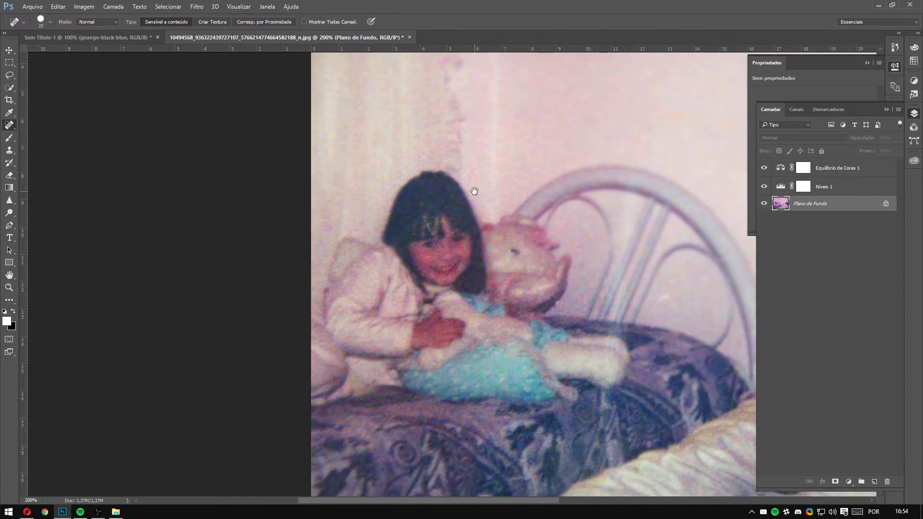
{"action": "scroll", "coordinate": [456, 240], "scroll_direction": "up", "scroll_amount": 2}
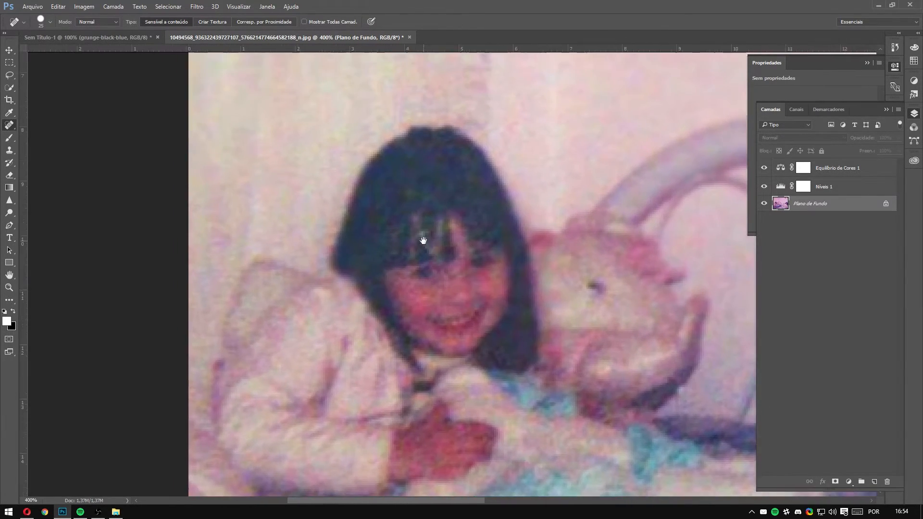
{"action": "key", "text": "bracketright"}
{"action": "key", "text": "bracketleft"}
{"action": "key", "text": "bracketleft"}
{"action": "key", "text": "bracketleft"}
{"action": "key", "text": "bracketleft"}
{"action": "key", "text": "bracketleft"}
{"action": "key", "text": "bracketleft"}
{"action": "key", "text": "bracketleft"}
{"action": "key", "text": "bracketleft"}
{"action": "key", "text": "bracketleft"}
{"action": "key", "text": "bracketleft"}
{"action": "mouse_move", "coordinate": [424, 239]}
{"action": "left_mouse_down"}
{"action": "mouse_move", "coordinate": [424, 254]}
{"action": "mouse_move", "coordinate": [424, 221]}
{"action": "mouse_move", "coordinate": [430, 249]}
{"action": "mouse_move", "coordinate": [429, 231]}
{"action": "left_mouse_up"}
{"action": "scroll", "coordinate": [565, 194], "scroll_direction": "down", "scroll_amount": 4}
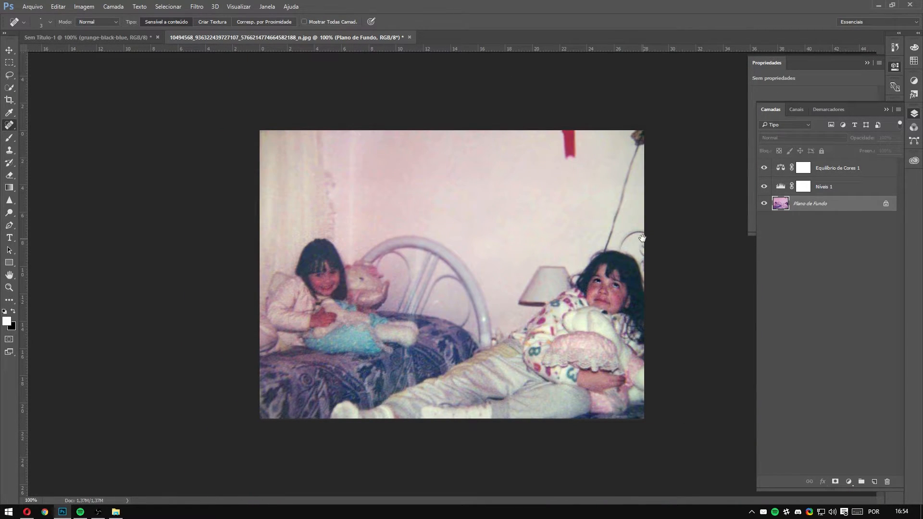
Touch up two remaining spots above the same girl's fringe with the Spot Healing Brush at size 8
{"action": "scroll", "coordinate": [408, 245], "scroll_direction": "up", "scroll_amount": 3}
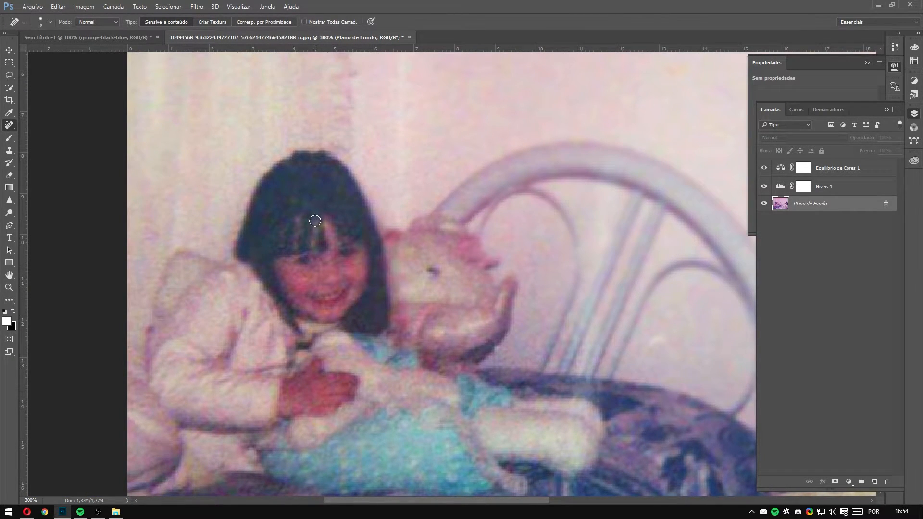
{"action": "left_click", "coordinate": [315, 221]}
{"action": "left_click", "coordinate": [300, 213]}
{"action": "scroll", "coordinate": [473, 192], "scroll_direction": "down", "scroll_amount": 3}
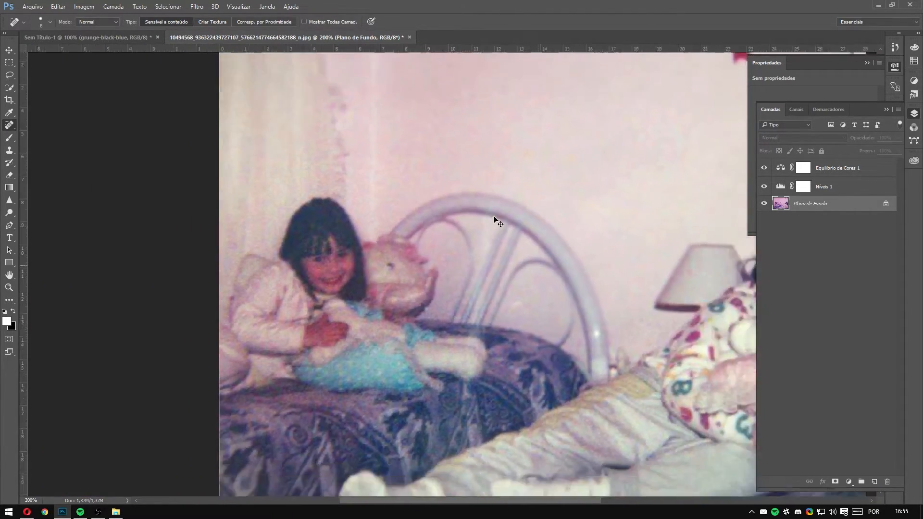
{"action": "scroll", "coordinate": [494, 219], "scroll_direction": "down", "scroll_amount": 1}
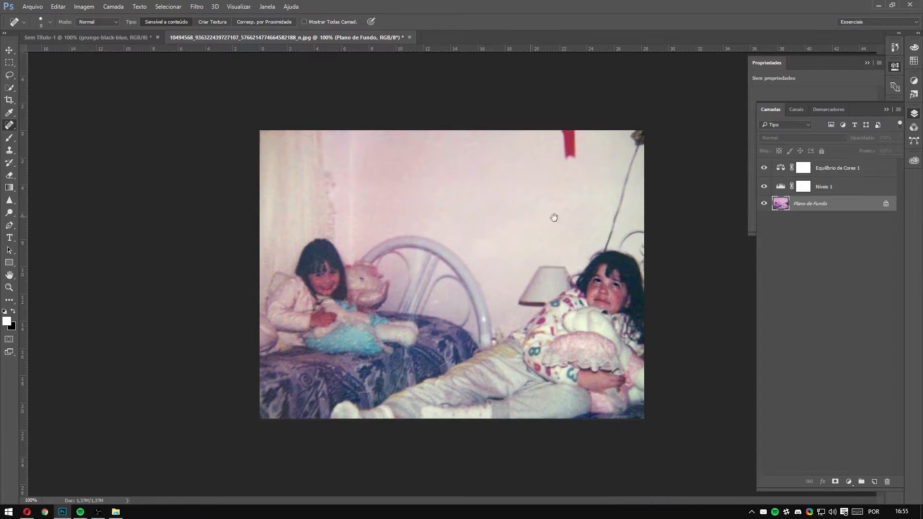
Remove the red ribbon and the hanging cord from the wall with the Spot Healing Brush at size 60
{"action": "left_click", "coordinate": [10, 50]}
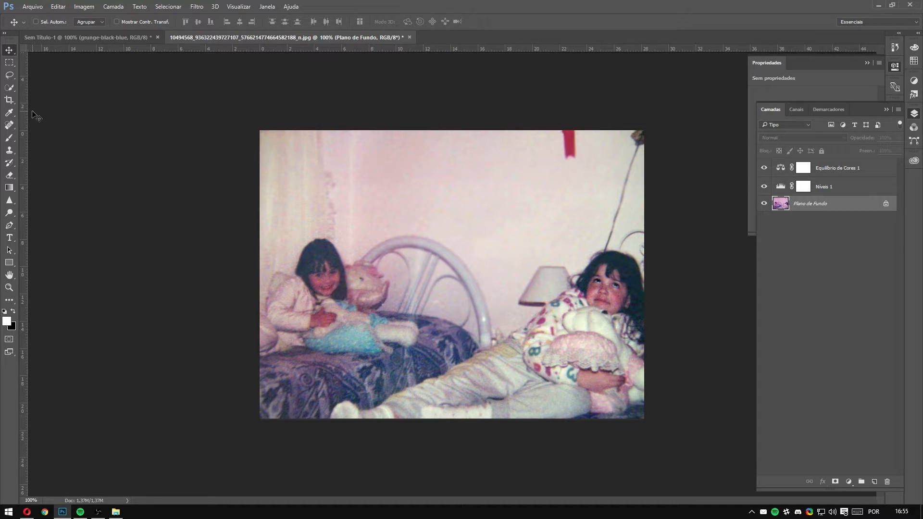
{"action": "left_click", "coordinate": [10, 125]}
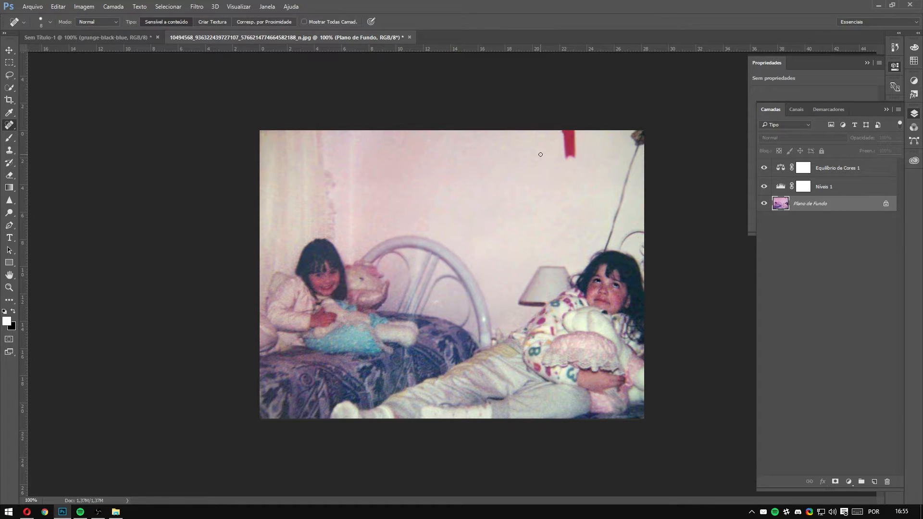
{"action": "key", "text": "bracketright"}
{"action": "key", "text": "bracketright"}
{"action": "key", "text": "bracketright"}
{"action": "key", "text": "bracketright"}
{"action": "key", "text": "bracketright"}
{"action": "left_click_drag", "start_coordinate": [569, 156], "coordinate": [569, 137]}
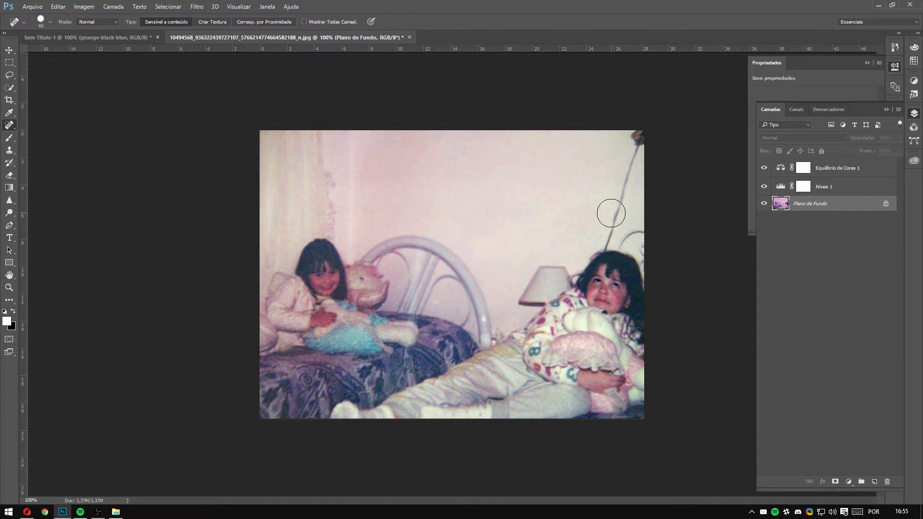
{"action": "left_click_drag", "start_coordinate": [600, 236], "coordinate": [640, 134]}
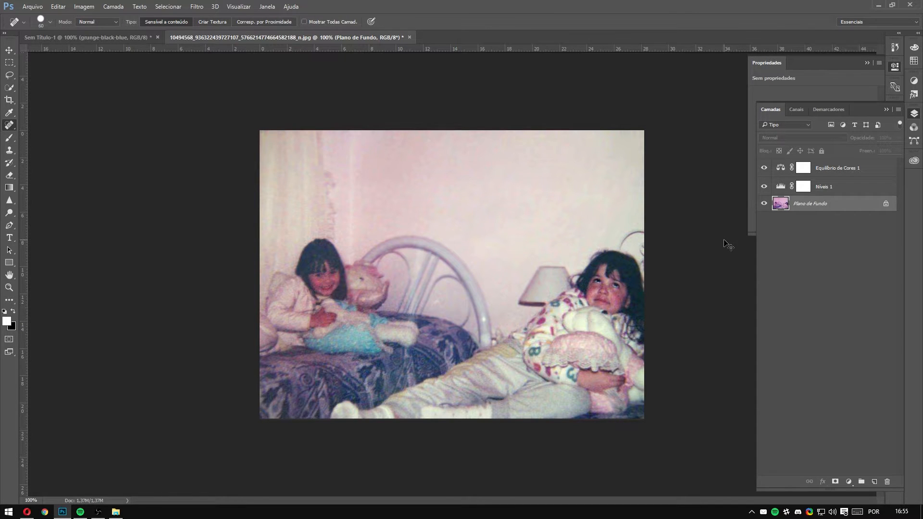
Inspect the wall and headboard curve around the girl beside the lamp, with the healing brush reduced to size 8
{"action": "key", "text": "ctrl+plus"}
{"action": "key", "text": "ctrl+plus"}
{"action": "left_click_drag", "start_coordinate": [618, 196], "coordinate": [259, 198]}
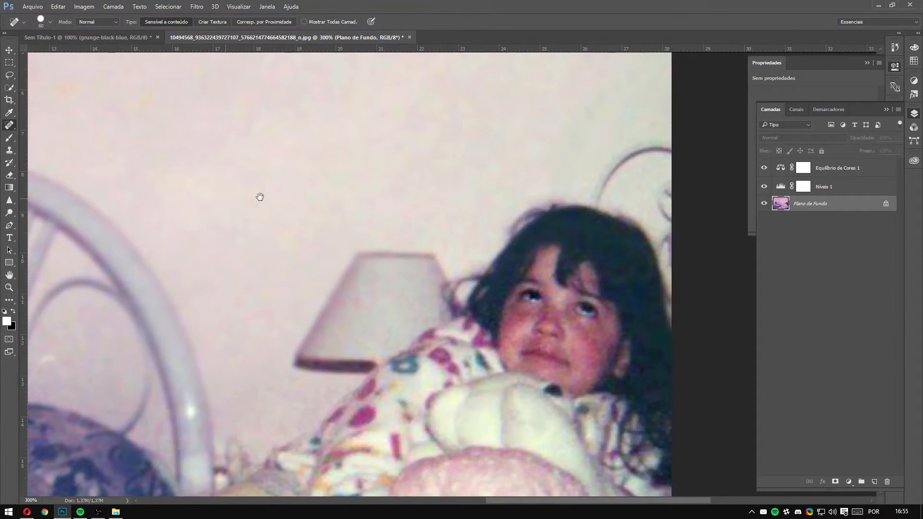
{"action": "left_click_drag", "start_coordinate": [569, 241], "coordinate": [519, 253]}
{"action": "key", "text": "ctrl+plus"}
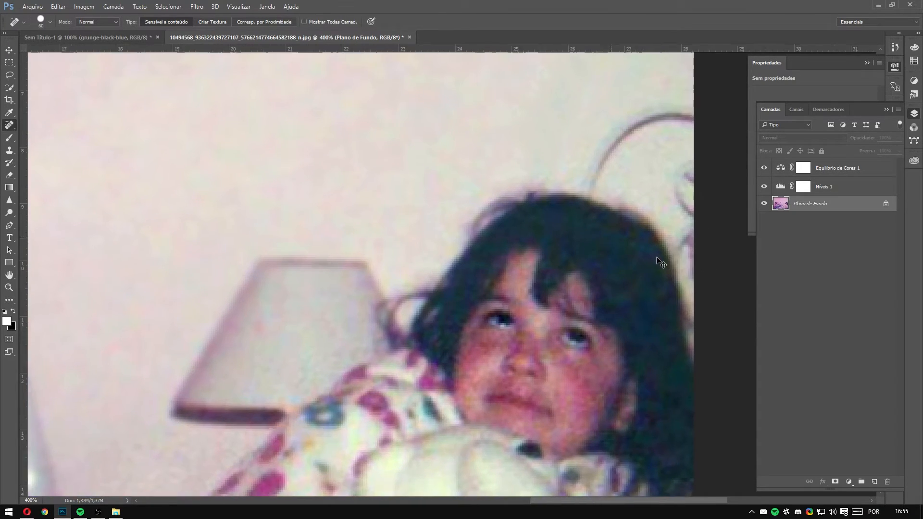
{"action": "key", "text": "ctrl+plus"}
{"action": "left_click_drag", "start_coordinate": [599, 173], "coordinate": [506, 200]}
{"action": "key", "text": "bracketleft"}
{"action": "key", "text": "bracketleft"}
{"action": "key", "text": "bracketleft"}
{"action": "key", "text": "bracketleft"}
{"action": "key", "text": "bracketleft"}
{"action": "key", "text": "bracketleft"}
{"action": "key", "text": "bracketleft"}
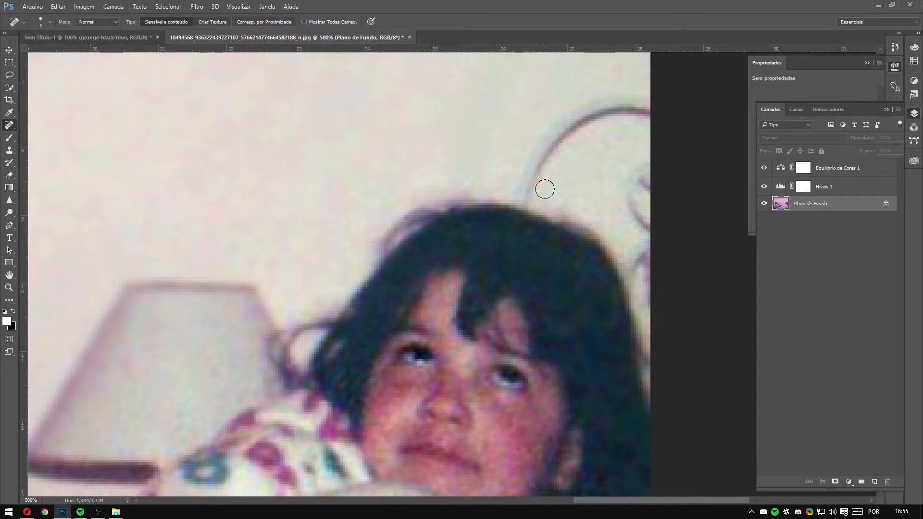
{"action": "scroll", "coordinate": [545, 189], "scroll_direction": "down", "scroll_amount": 4}
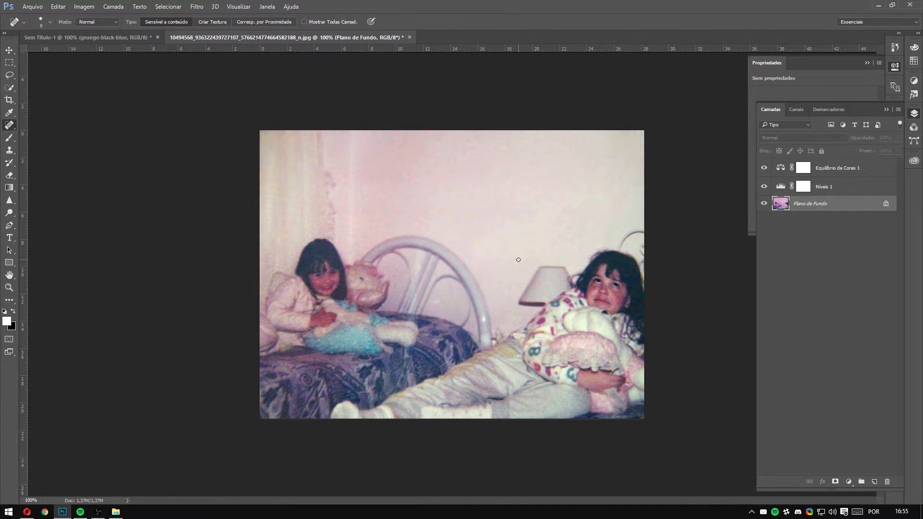
Blur a small area of the reclining girl's trousers with the Desfoque tool
{"action": "left_click", "coordinate": [8, 50]}
{"action": "right_click", "coordinate": [9, 188]}
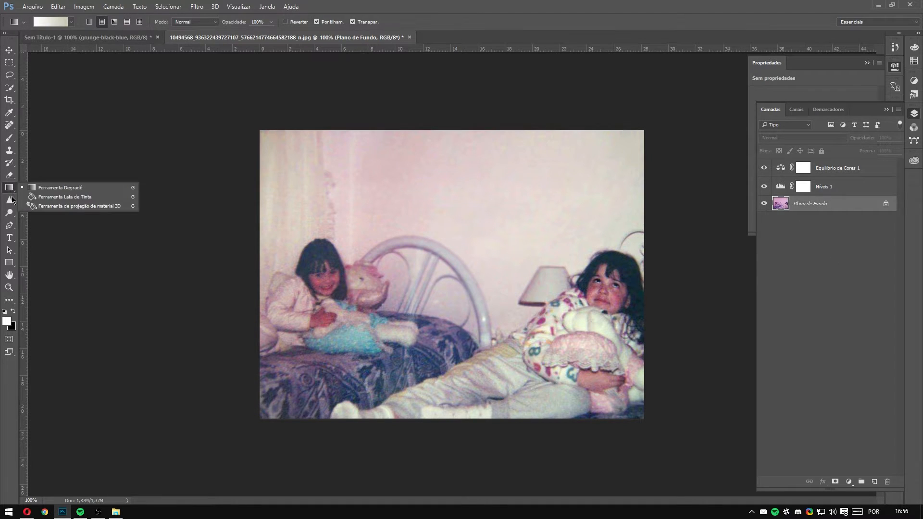
{"action": "right_click", "coordinate": [10, 200]}
{"action": "left_click", "coordinate": [41, 200]}
{"action": "mouse_move", "coordinate": [438, 385]}
{"action": "left_mouse_down"}
{"action": "mouse_move", "coordinate": [541, 409]}
{"action": "mouse_move", "coordinate": [558, 395]}
{"action": "mouse_move", "coordinate": [561, 407]}
{"action": "mouse_move", "coordinate": [586, 399]}
{"action": "mouse_move", "coordinate": [557, 412]}
{"action": "mouse_move", "coordinate": [556, 394]}
{"action": "mouse_move", "coordinate": [486, 383]}
{"action": "mouse_move", "coordinate": [483, 368]}
{"action": "mouse_move", "coordinate": [459, 391]}
{"action": "left_mouse_up"}
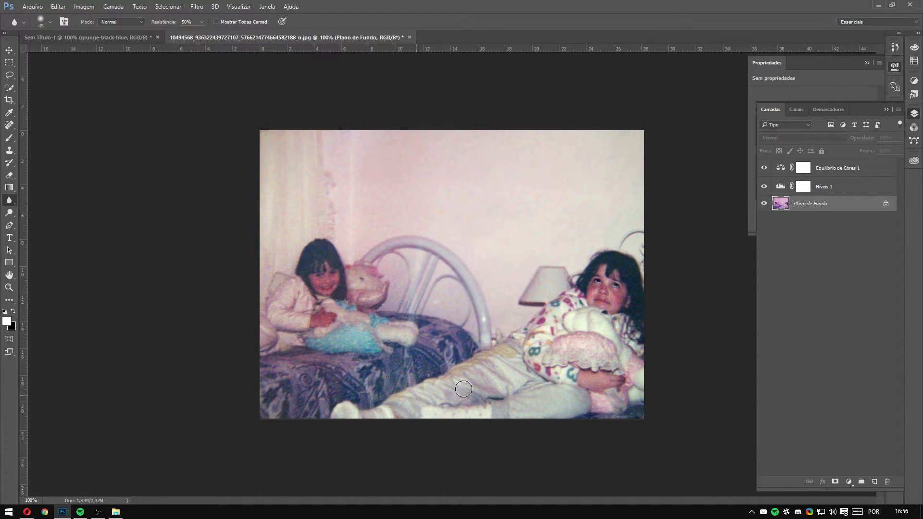
Switch to the Nitidez tool and enlarge its brush to size 80
{"action": "right_click", "coordinate": [9, 200]}
{"action": "left_click", "coordinate": [39, 206]}
{"action": "key", "text": "bracketright"}
{"action": "key", "text": "bracketright"}
{"action": "key", "text": "bracketright"}
{"action": "key", "text": "bracketright"}
{"action": "key", "text": "bracketright"}
{"action": "right_click", "coordinate": [11, 200]}
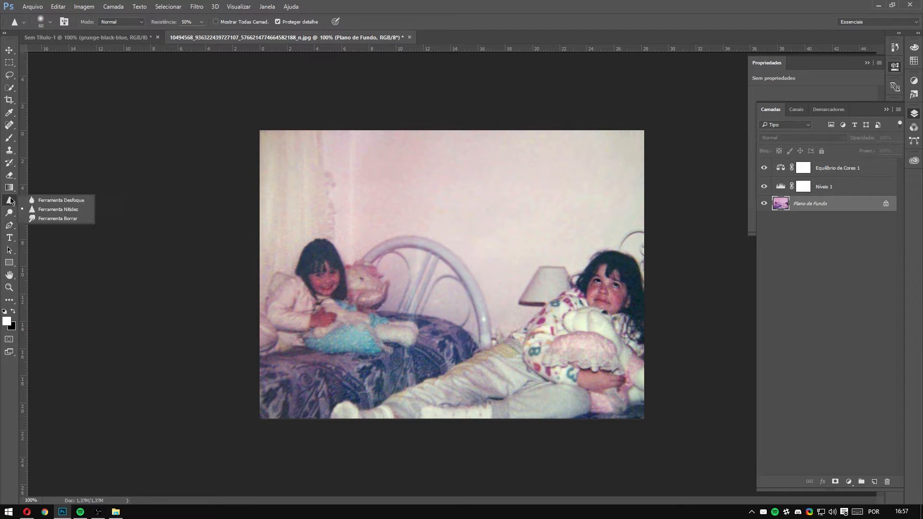
{"action": "left_click", "coordinate": [10, 201]}
{"action": "key", "text": "bracketright"}
{"action": "key", "text": "bracketright"}
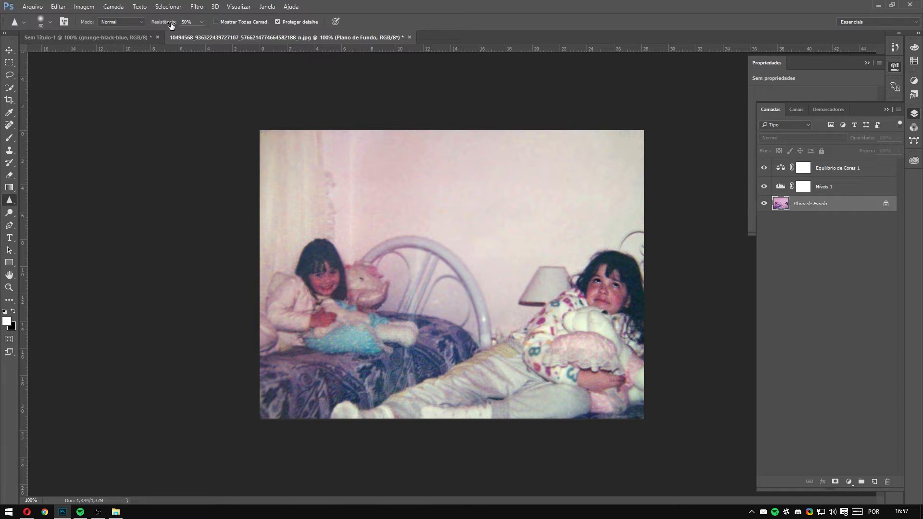
Duplicate Plano de Fundo and heavily oversharpen a patch of the wall on the copy with Nitidez at 100% strength
{"action": "left_click_drag", "start_coordinate": [159, 24], "coordinate": [195, 23]}
{"action": "key", "text": "ctrl+j"}
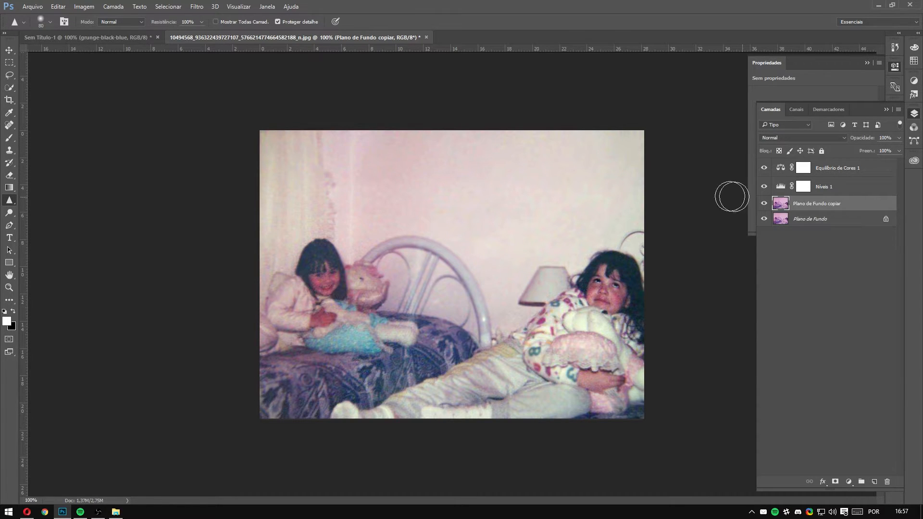
{"action": "mouse_move", "coordinate": [455, 166]}
{"action": "left_mouse_down"}
{"action": "mouse_move", "coordinate": [435, 181]}
{"action": "mouse_move", "coordinate": [465, 149]}
{"action": "mouse_move", "coordinate": [467, 180]}
{"action": "mouse_move", "coordinate": [435, 191]}
{"action": "mouse_move", "coordinate": [454, 190]}
{"action": "mouse_move", "coordinate": [421, 180]}
{"action": "mouse_move", "coordinate": [436, 179]}
{"action": "mouse_move", "coordinate": [415, 148]}
{"action": "mouse_move", "coordinate": [429, 160]}
{"action": "mouse_move", "coordinate": [443, 149]}
{"action": "mouse_move", "coordinate": [468, 167]}
{"action": "mouse_move", "coordinate": [440, 159]}
{"action": "left_mouse_up"}
{"action": "key", "text": "ctrl+plus"}
{"action": "key", "text": "ctrl+plus"}
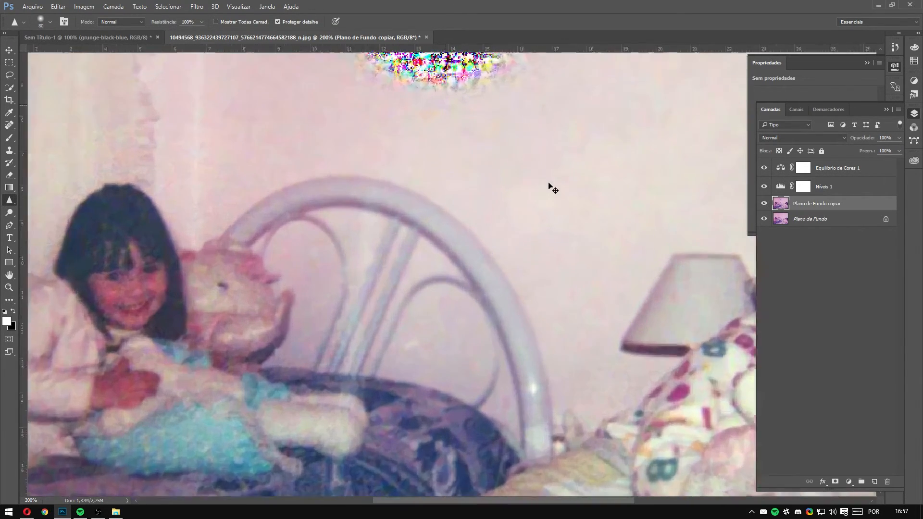
{"action": "left_click_drag", "start_coordinate": [428, 121], "coordinate": [394, 394]}
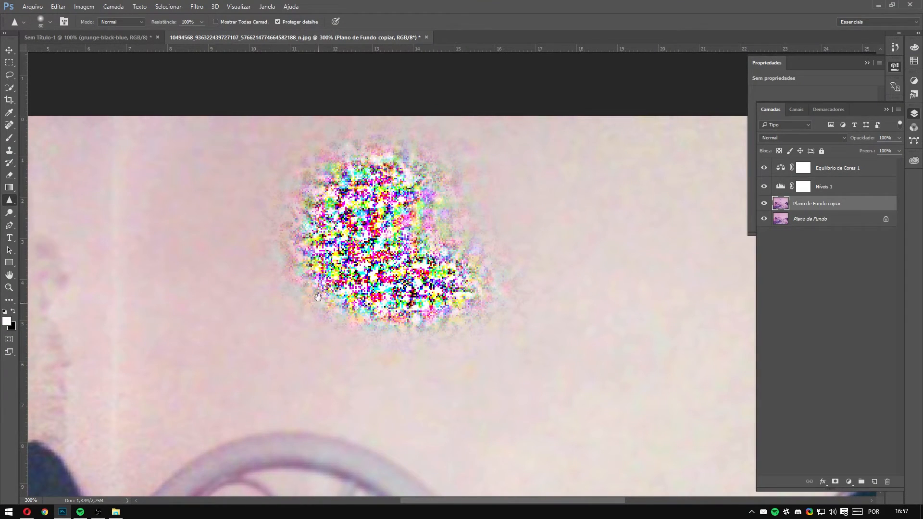
{"action": "mouse_move", "coordinate": [360, 172]}
{"action": "left_mouse_down"}
{"action": "mouse_move", "coordinate": [439, 177]}
{"action": "mouse_move", "coordinate": [478, 226]}
{"action": "mouse_move", "coordinate": [474, 207]}
{"action": "mouse_move", "coordinate": [527, 207]}
{"action": "mouse_move", "coordinate": [533, 228]}
{"action": "mouse_move", "coordinate": [432, 271]}
{"action": "mouse_move", "coordinate": [568, 238]}
{"action": "mouse_move", "coordinate": [458, 162]}
{"action": "left_mouse_up"}
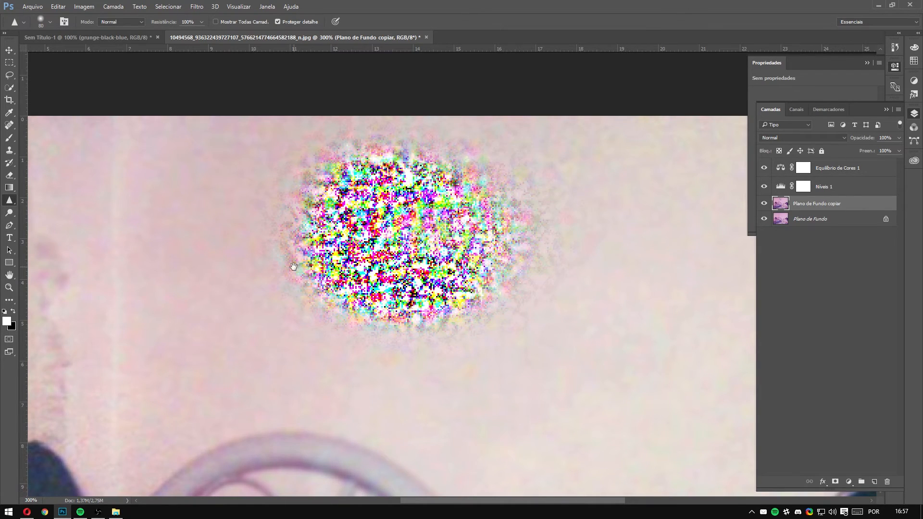
{"action": "mouse_move", "coordinate": [294, 266]}
{"action": "left_mouse_down"}
{"action": "mouse_move", "coordinate": [447, 203]}
{"action": "mouse_move", "coordinate": [435, 222]}
{"action": "left_mouse_up"}
{"action": "left_click", "coordinate": [400, 167]}
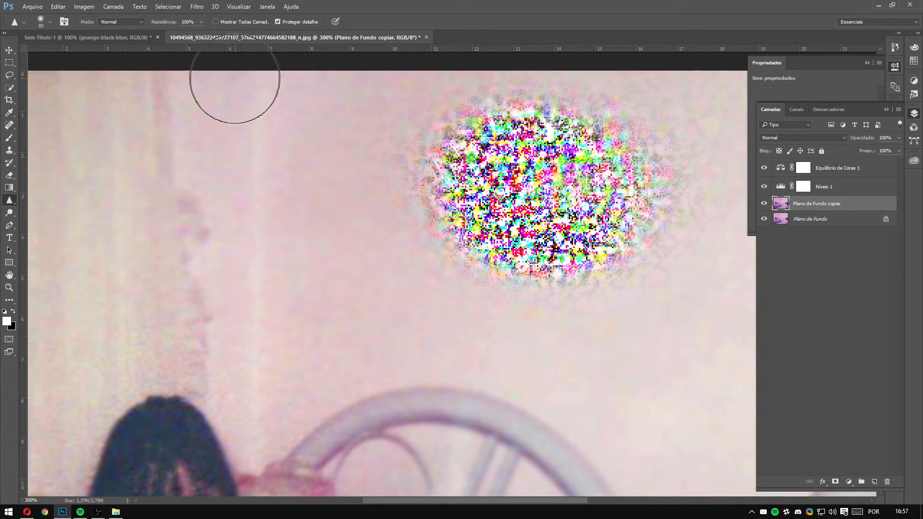
Set the Nitidez brush strength to 50%
{"action": "left_click", "coordinate": [201, 22]}
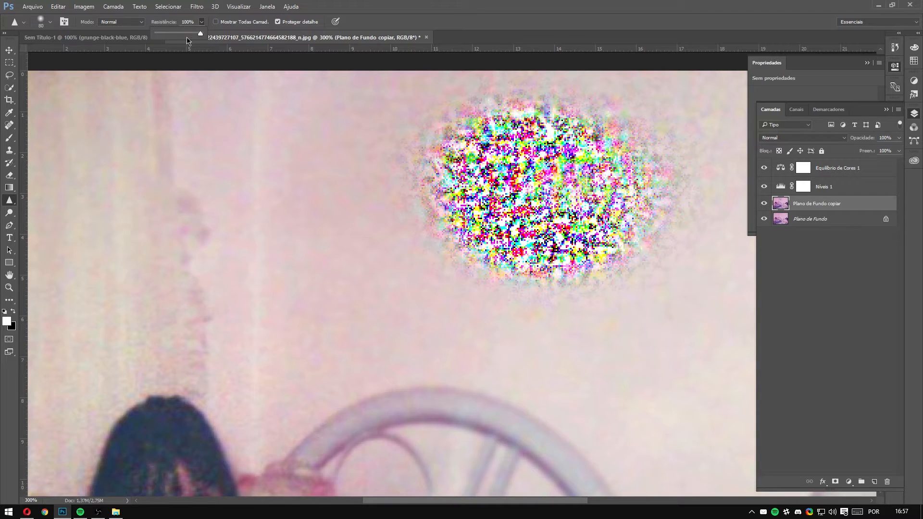
{"action": "left_click_drag", "start_coordinate": [188, 40], "coordinate": [179, 38]}
{"action": "left_click", "coordinate": [418, 1]}
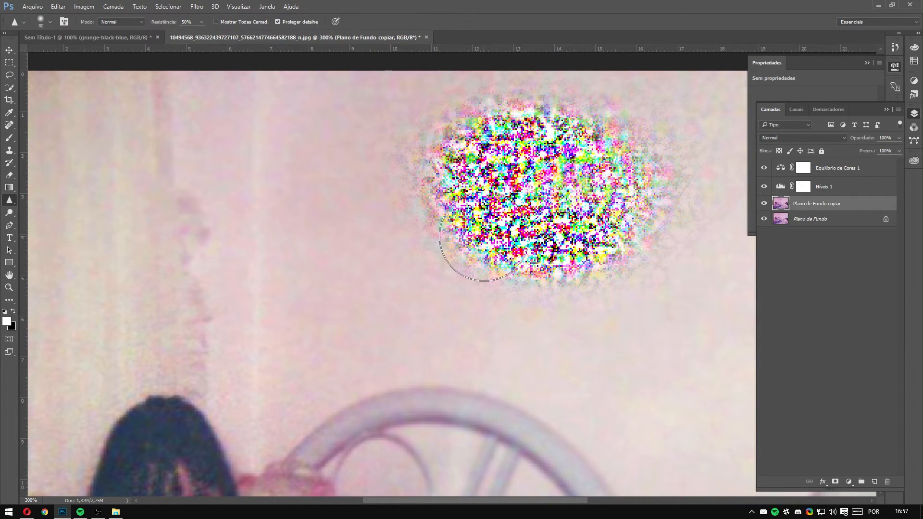
Delete the oversharpened Plano de Fundo copiar layer
{"action": "key", "text": "ctrl+minus"}
{"action": "left_click", "coordinate": [889, 483]}
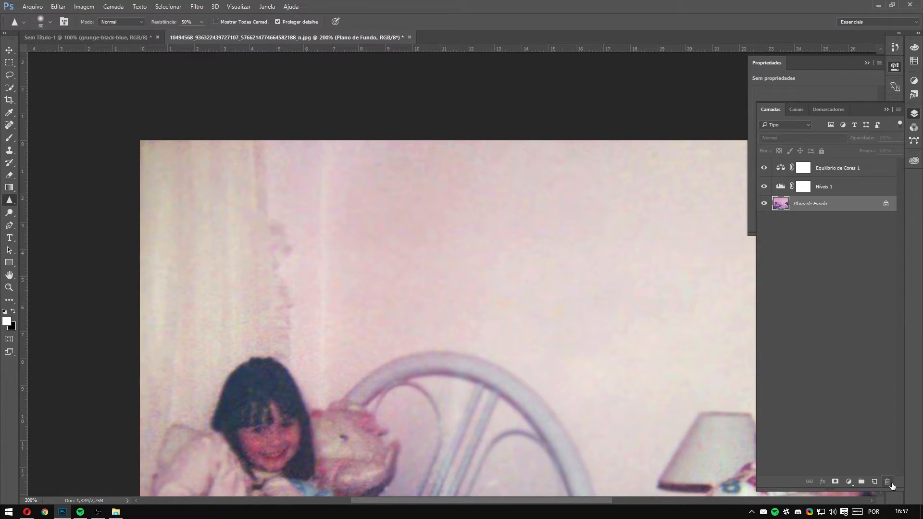
{"action": "left_click_drag", "start_coordinate": [638, 323], "coordinate": [576, 165]}
{"action": "left_click_drag", "start_coordinate": [510, 336], "coordinate": [498, 267]}
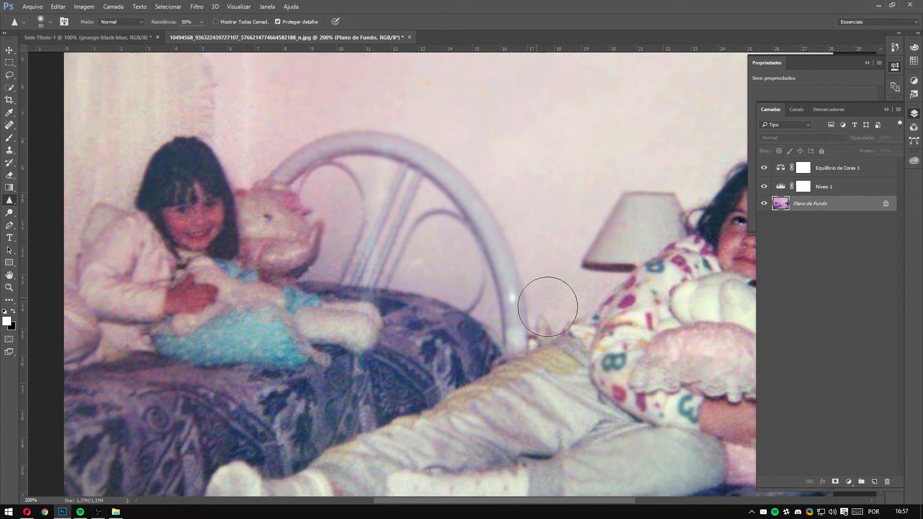
Open the original pink-tinted photo from the Área de Trabalho folder in Fotos and close the file explorer
{"action": "key", "text": "ctrl+minus"}
{"action": "key", "text": "super+e"}
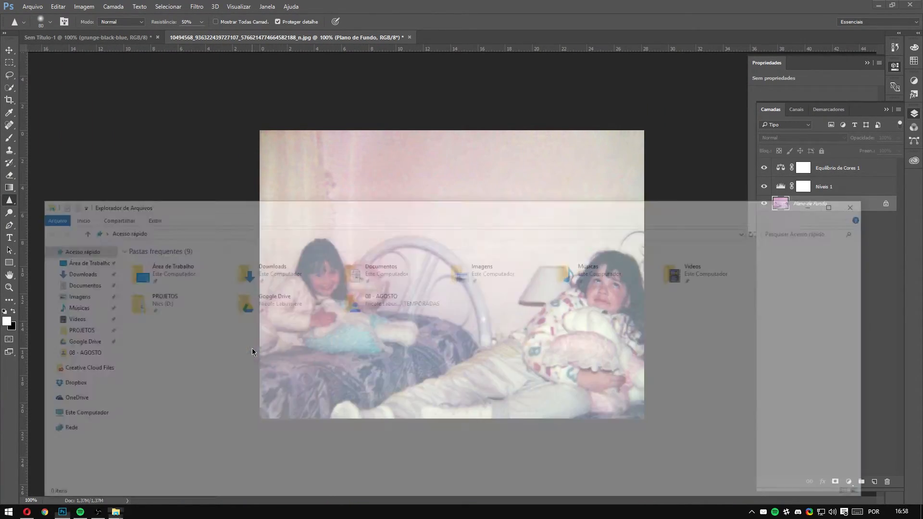
{"action": "left_click", "coordinate": [72, 260]}
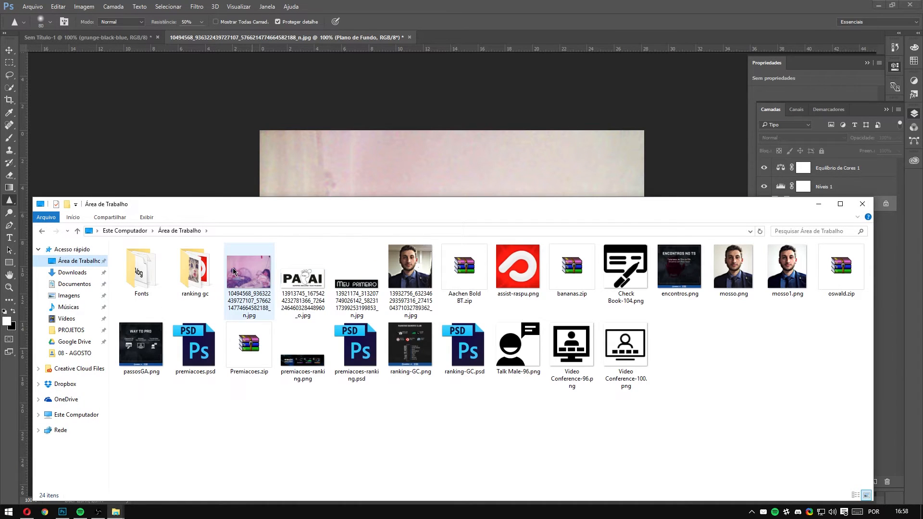
{"action": "double_click", "coordinate": [249, 274]}
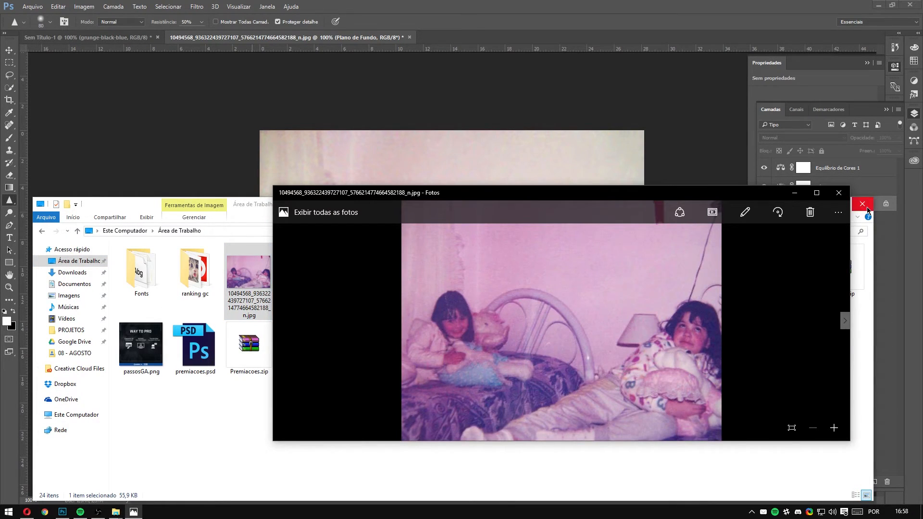
{"action": "left_click", "coordinate": [866, 208]}
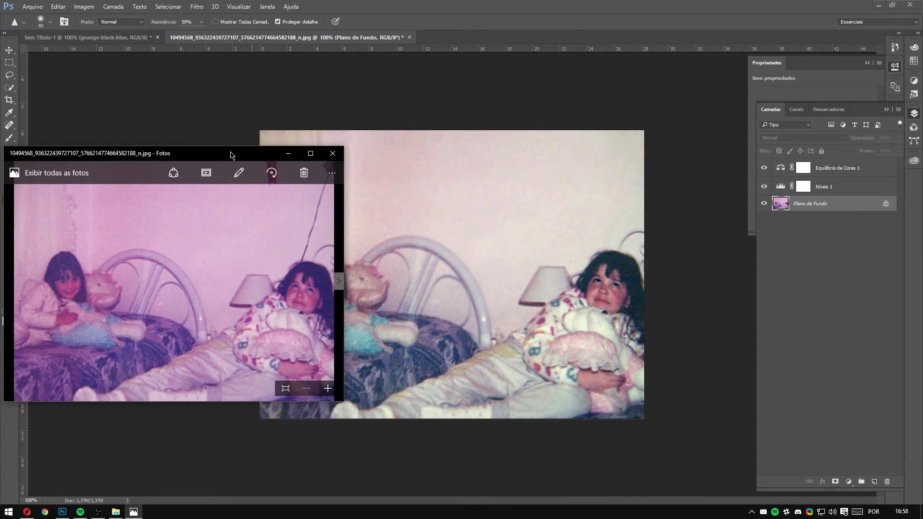
Resize and place the Fotos window beside the edited photo in Photoshop to compare the original with the restoration
{"action": "left_click_drag", "start_coordinate": [230, 151], "coordinate": [272, 198]}
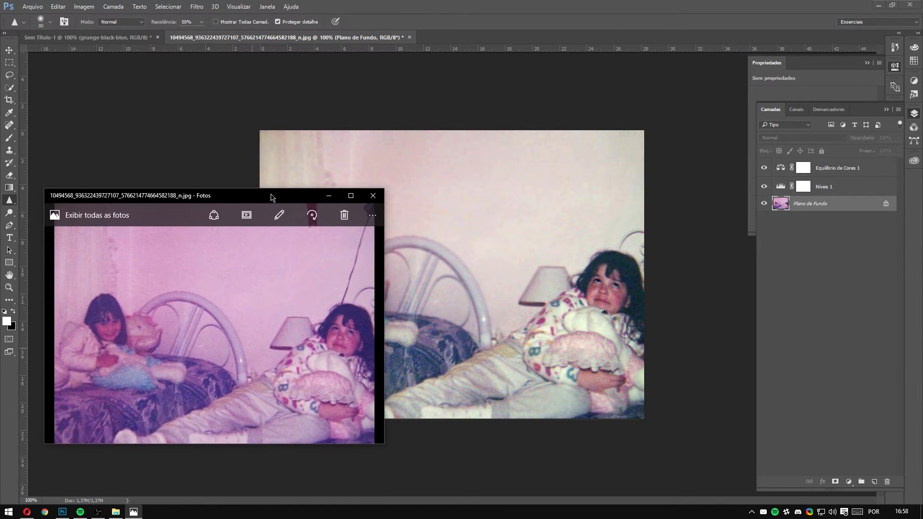
{"action": "left_click", "coordinate": [372, 88]}
{"action": "key", "text": "ctrl+minus"}
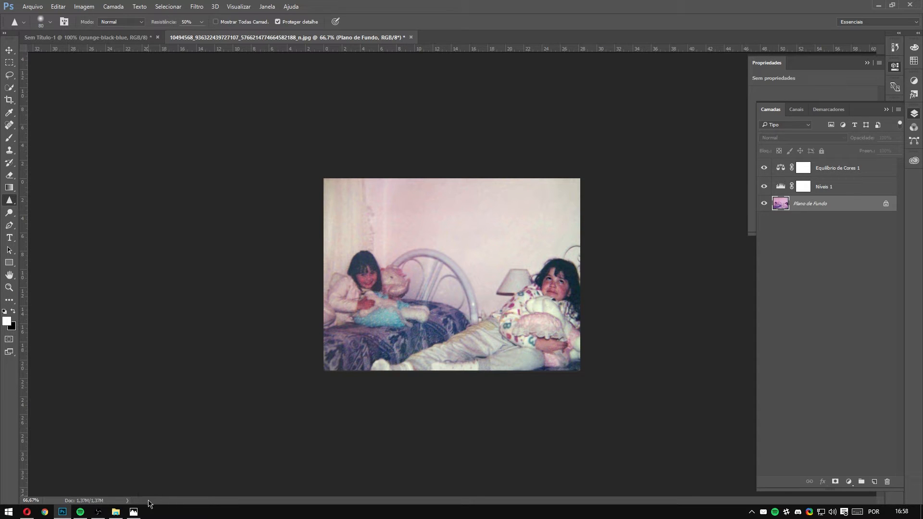
{"action": "left_click", "coordinate": [133, 511]}
{"action": "left_click_drag", "start_coordinate": [262, 197], "coordinate": [218, 141]}
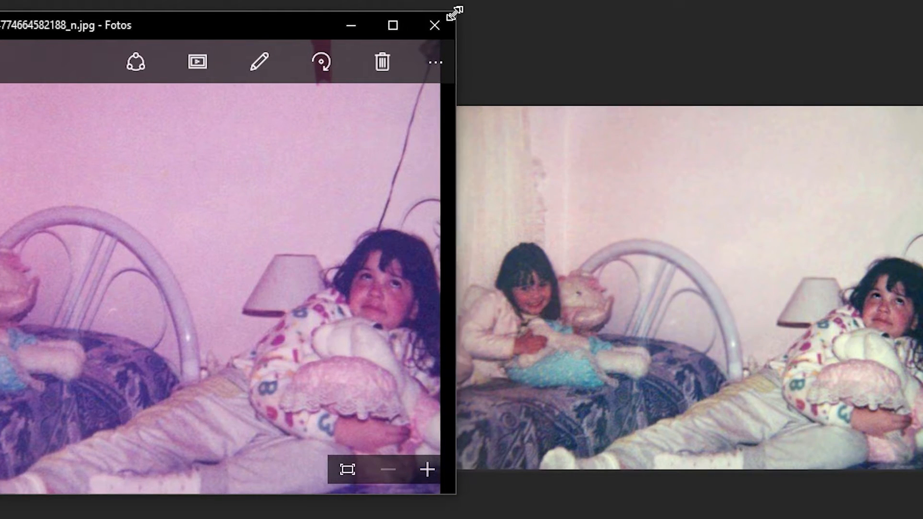
{"action": "left_click_drag", "start_coordinate": [454, 14], "coordinate": [271, 116]}
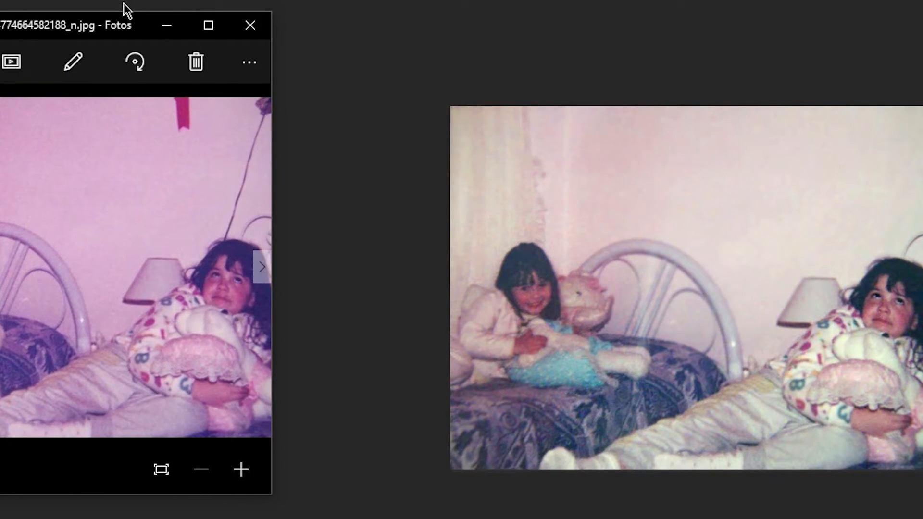
{"action": "left_click_drag", "start_coordinate": [125, 10], "coordinate": [278, 36]}
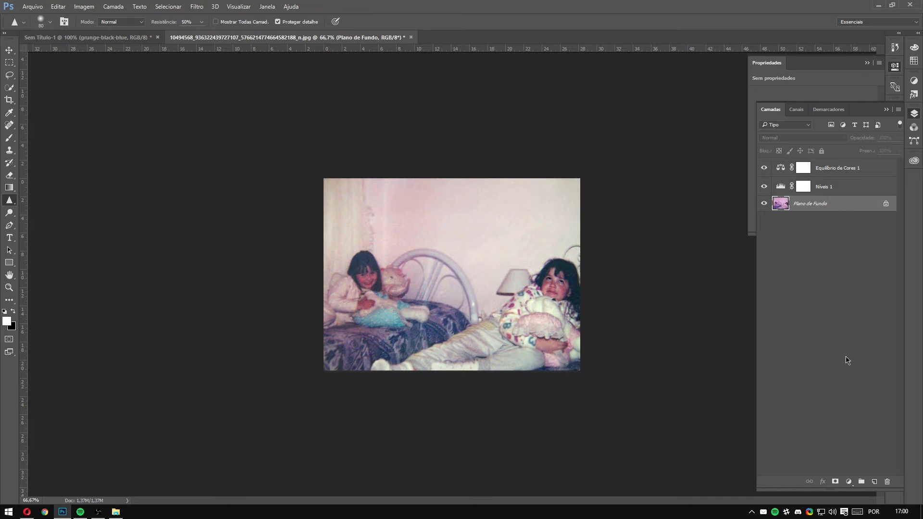
Add a Matiz/Saturação adjustment layer above Plano de Fundo with Luminosidade at -4 and slightly reduced Saturação
{"action": "left_click", "coordinate": [848, 482]}
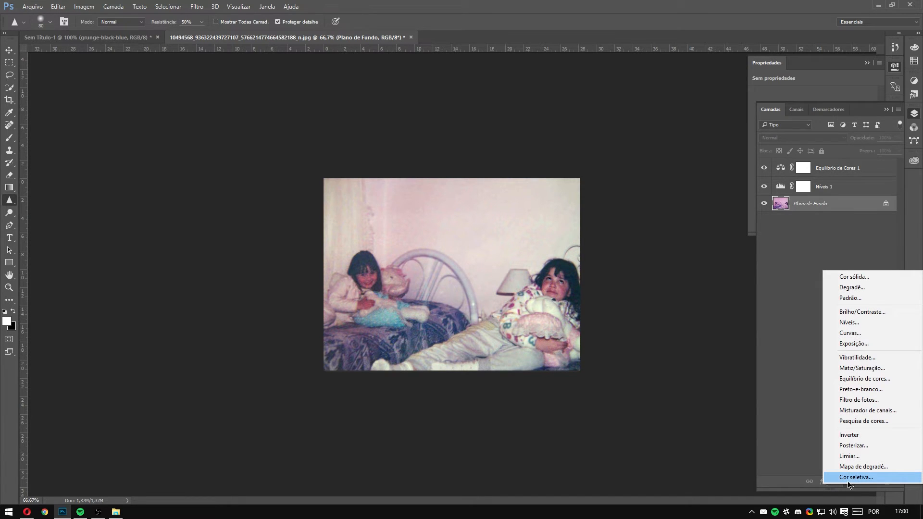
{"action": "left_click", "coordinate": [862, 369]}
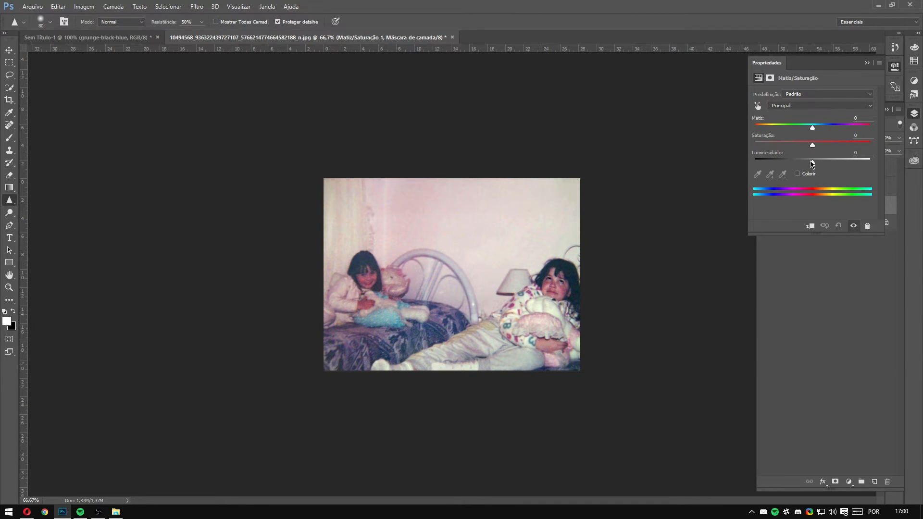
{"action": "mouse_move", "coordinate": [812, 163]}
{"action": "left_mouse_down"}
{"action": "mouse_move", "coordinate": [816, 146]}
{"action": "mouse_move", "coordinate": [846, 148]}
{"action": "mouse_move", "coordinate": [811, 150]}
{"action": "left_mouse_up"}
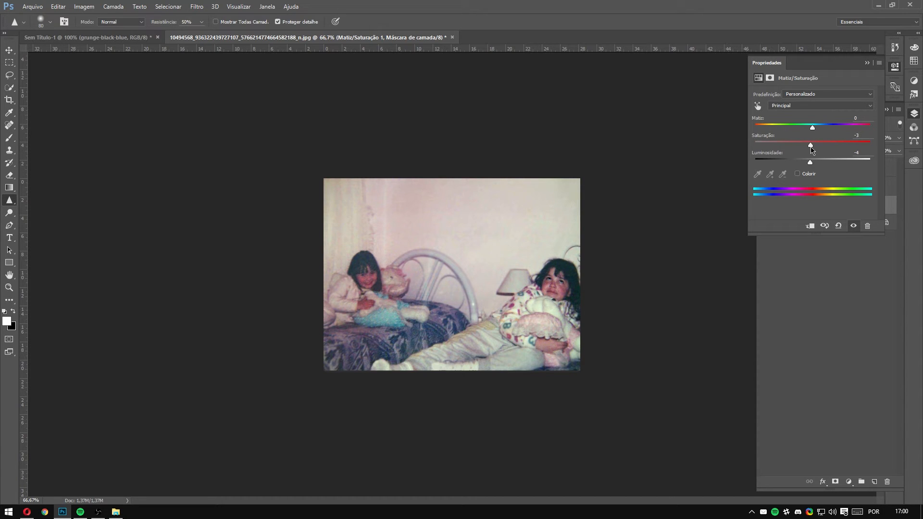
{"action": "left_click_drag", "start_coordinate": [812, 148], "coordinate": [806, 149]}
{"action": "left_click", "coordinate": [826, 255]}
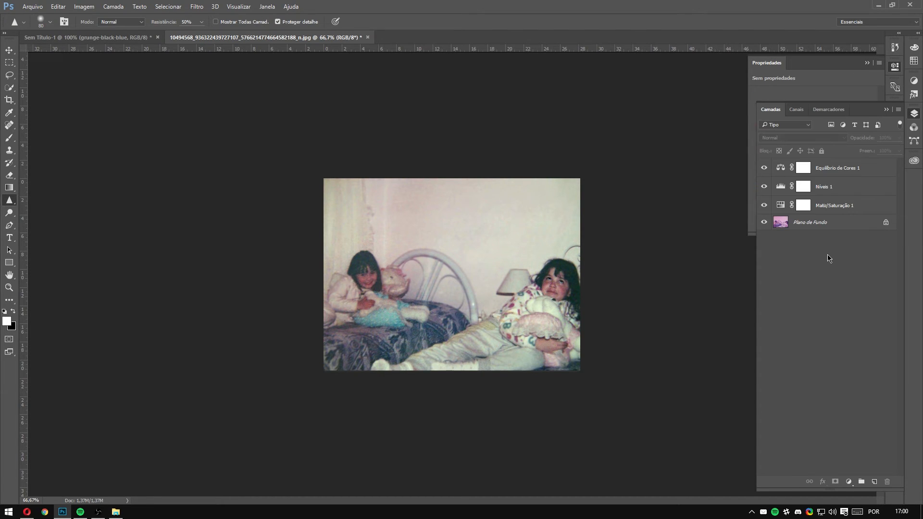
Compare the photo with and without the Matiz/Saturação 1 adjustment by toggling the layer's visibility
{"action": "left_click", "coordinate": [764, 208]}
{"action": "left_click", "coordinate": [764, 207]}
{"action": "left_click", "coordinate": [764, 206]}
{"action": "left_click", "coordinate": [764, 207]}
{"action": "left_click", "coordinate": [764, 208]}
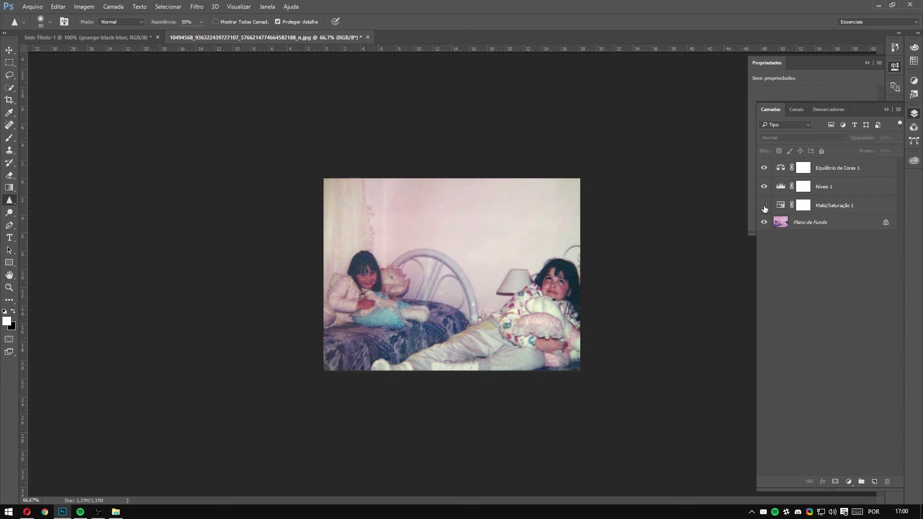
{"action": "left_click", "coordinate": [764, 207]}
Set the shadow input level of the Níveis 1 adjustment layer to 30 on the RGB channel
{"action": "left_click", "coordinate": [802, 188]}
{"action": "left_click", "coordinate": [784, 189]}
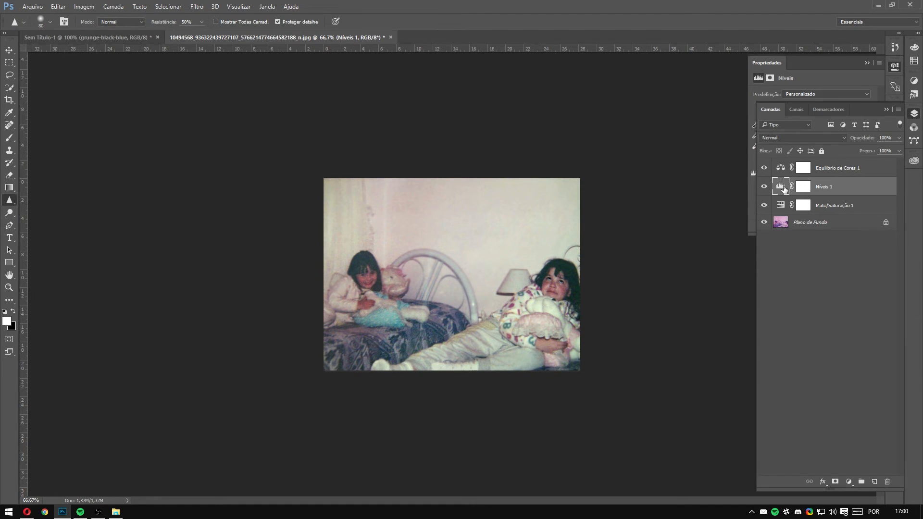
{"action": "left_click", "coordinate": [823, 76]}
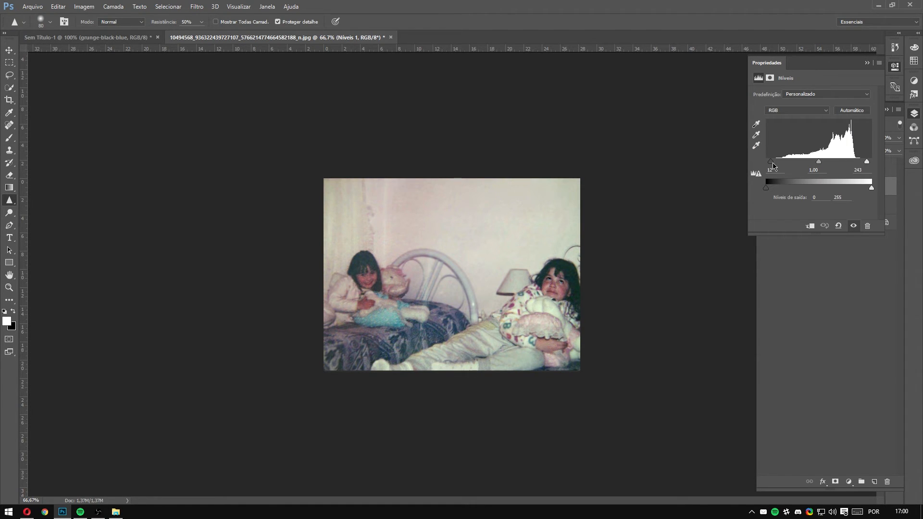
{"action": "left_click_drag", "start_coordinate": [772, 162], "coordinate": [780, 165]}
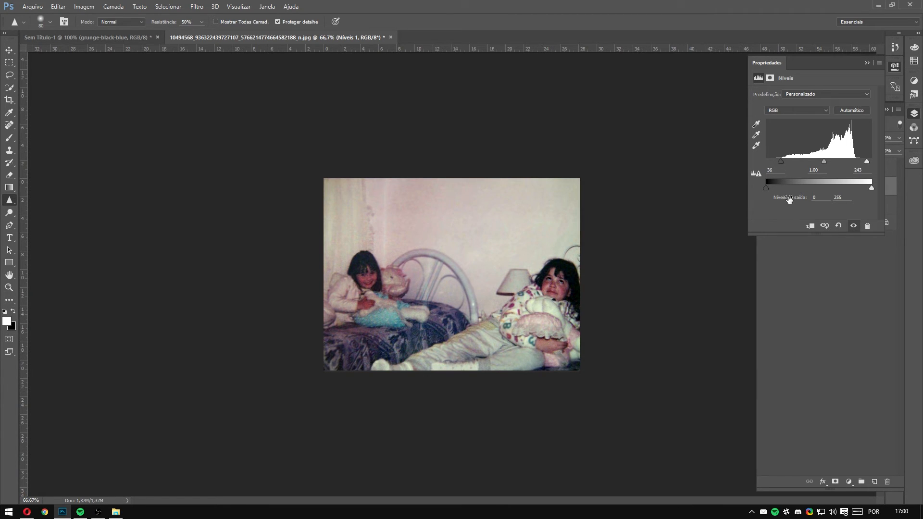
{"action": "left_click_drag", "start_coordinate": [782, 166], "coordinate": [780, 166]}
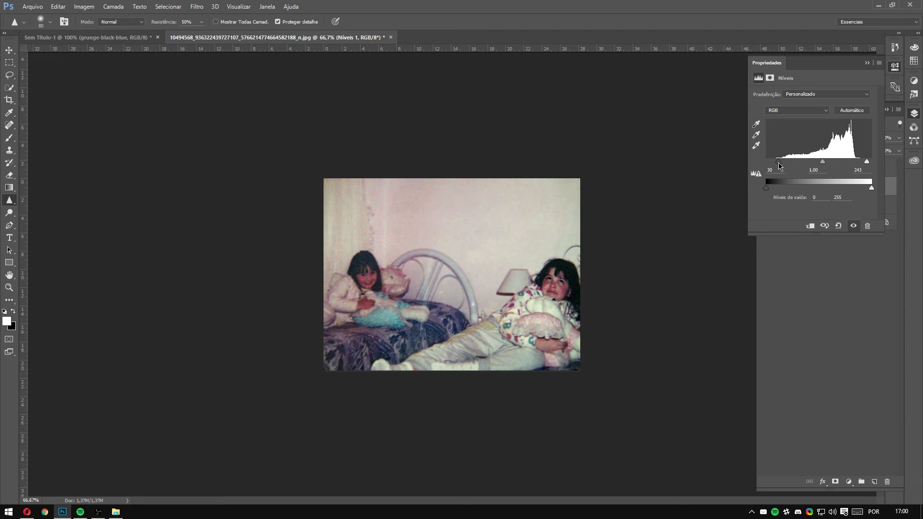
{"action": "left_click", "coordinate": [800, 257]}
Review the Equilíbrio de Cores, Níveis and Matiz/Saturação adjustment layers and the list of available adjustment types
{"action": "key", "text": "ctrl+1"}
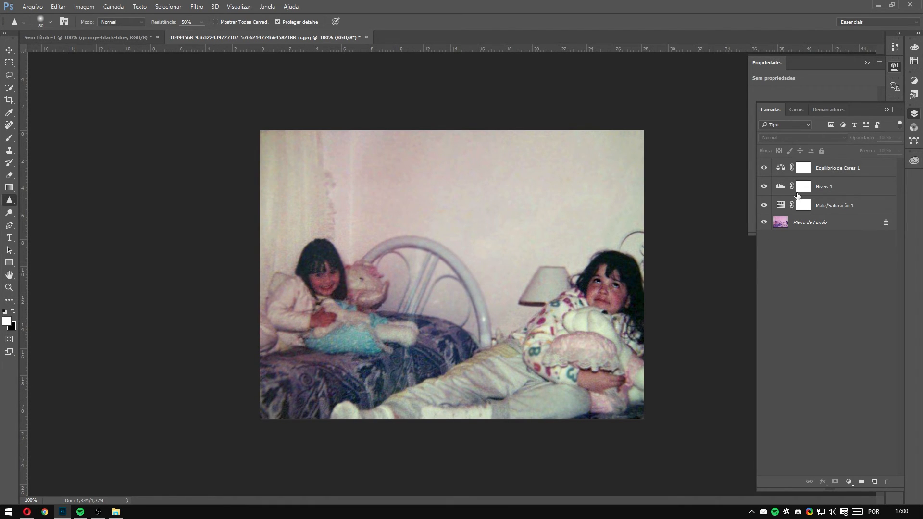
{"action": "left_click", "coordinate": [839, 173]}
{"action": "left_click", "coordinate": [840, 189]}
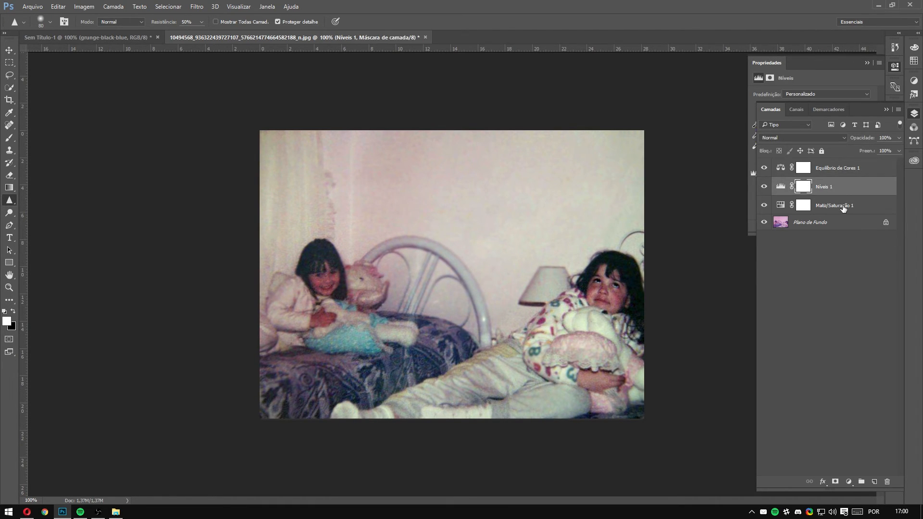
{"action": "left_click", "coordinate": [841, 205]}
{"action": "left_click", "coordinate": [848, 482]}
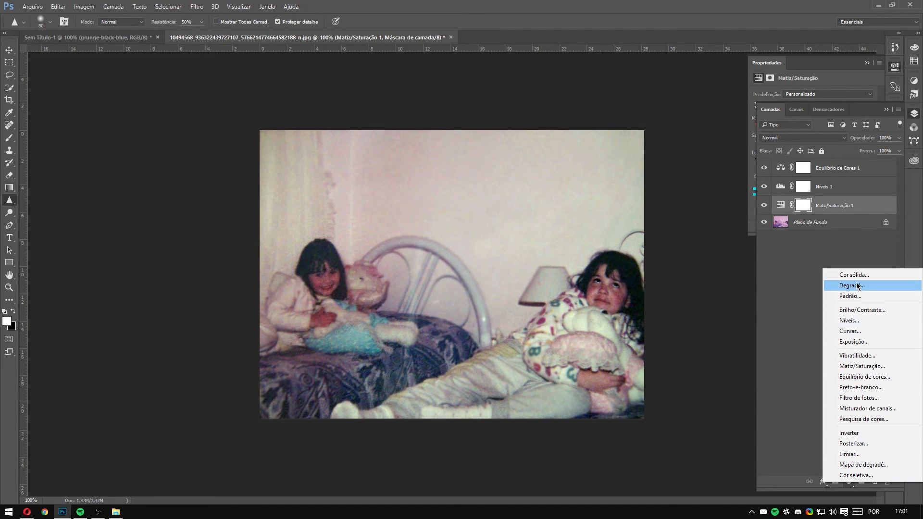
{"action": "left_click", "coordinate": [789, 244]}
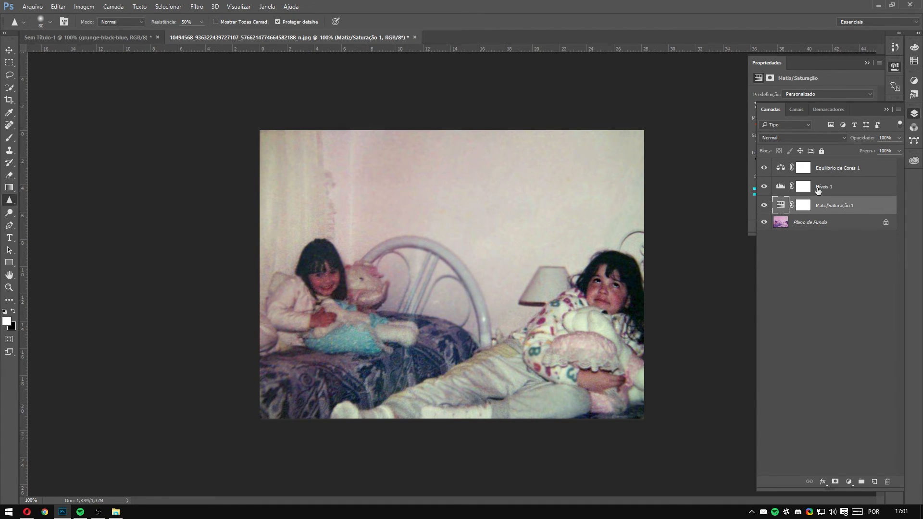
{"action": "left_click", "coordinate": [802, 189]}
{"action": "left_click", "coordinate": [819, 167]}
{"action": "left_click", "coordinate": [823, 188]}
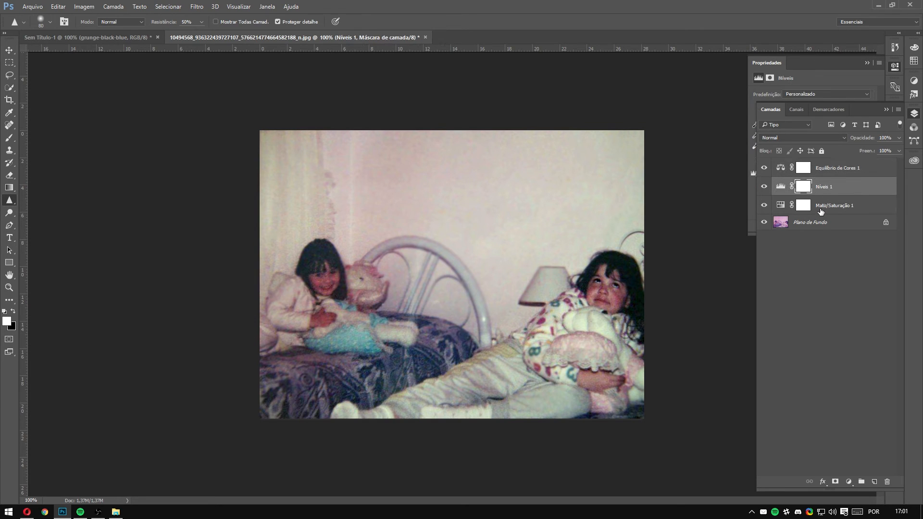
{"action": "left_click", "coordinate": [819, 211]}
{"action": "left_click", "coordinate": [821, 195]}
{"action": "left_click", "coordinate": [824, 175]}
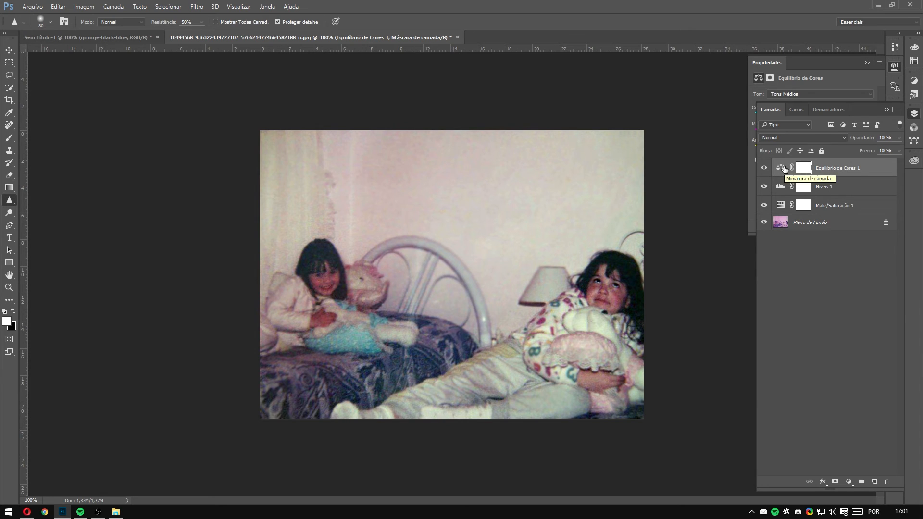
Duplicate Plano de Fundo and shift the copy's Realces towards yellow with a directly applied Equilíbrio de Cores adjustment
{"action": "left_click", "coordinate": [821, 220]}
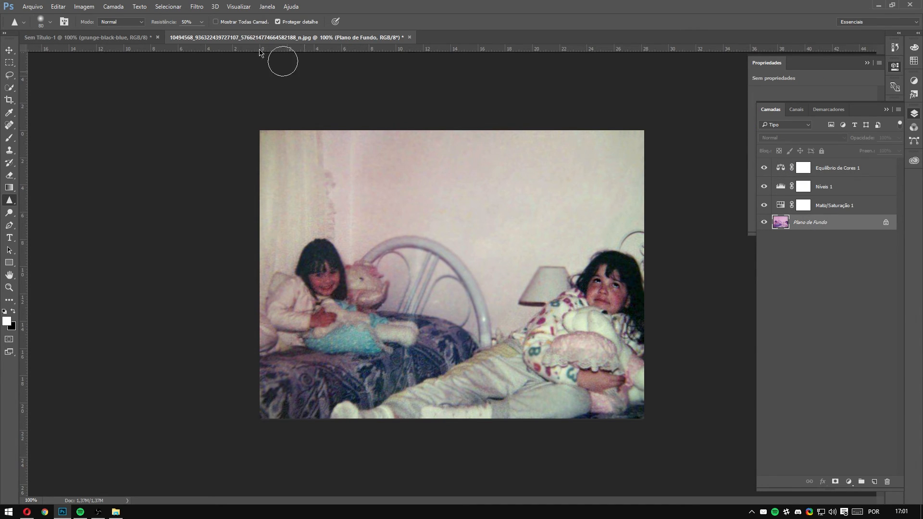
{"action": "left_click_drag", "start_coordinate": [843, 223], "coordinate": [879, 477]}
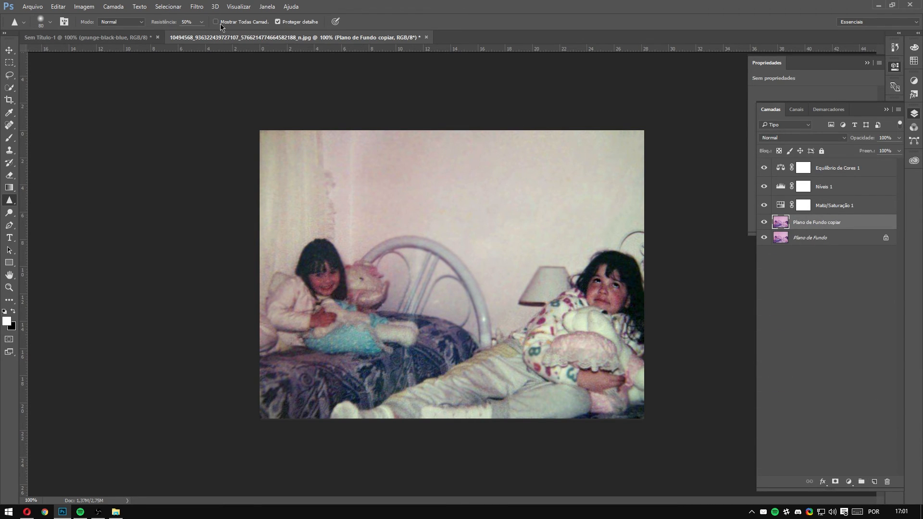
{"action": "left_click", "coordinate": [79, 7]}
{"action": "mouse_move", "coordinate": [91, 32]}
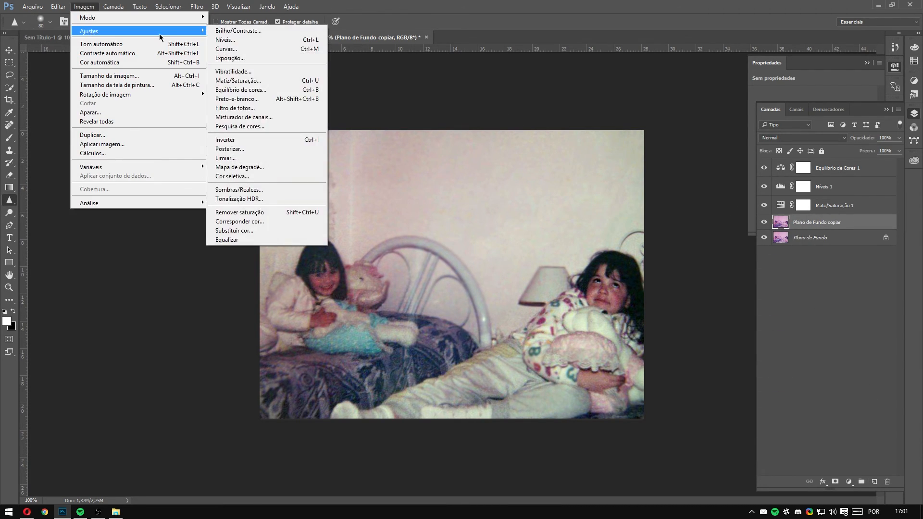
{"action": "left_click", "coordinate": [250, 90]}
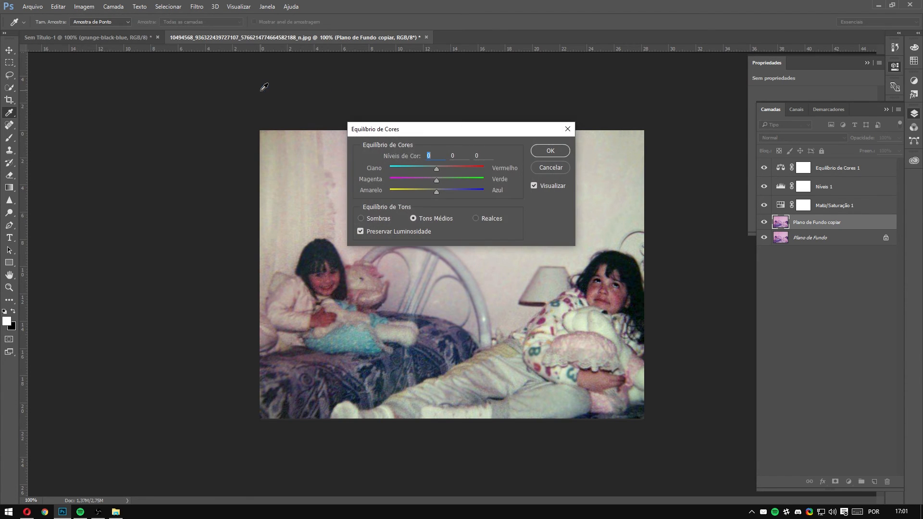
{"action": "mouse_move", "coordinate": [438, 171]}
{"action": "left_mouse_down"}
{"action": "mouse_move", "coordinate": [476, 174]}
{"action": "mouse_move", "coordinate": [418, 174]}
{"action": "mouse_move", "coordinate": [430, 173]}
{"action": "left_mouse_up"}
{"action": "left_click", "coordinate": [376, 219]}
{"action": "left_click", "coordinate": [476, 219]}
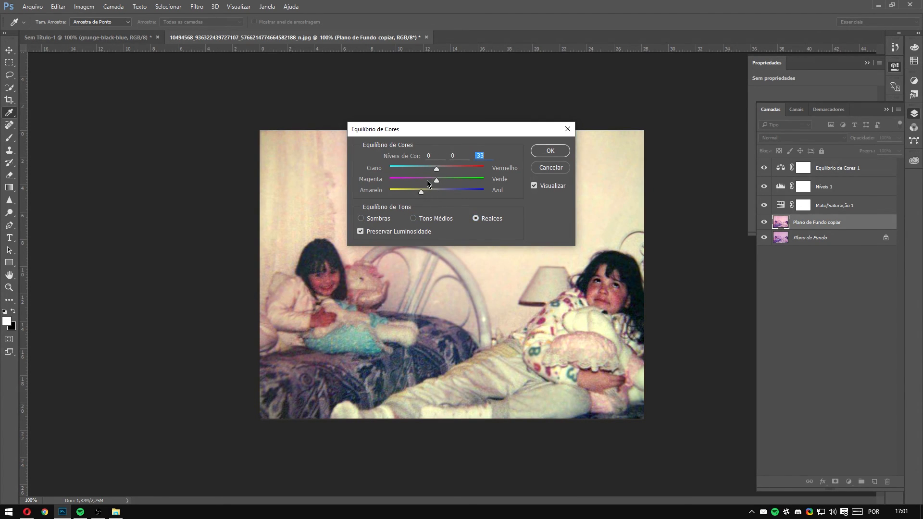
{"action": "left_click_drag", "start_coordinate": [427, 181], "coordinate": [437, 183]}
{"action": "left_click", "coordinate": [545, 153]}
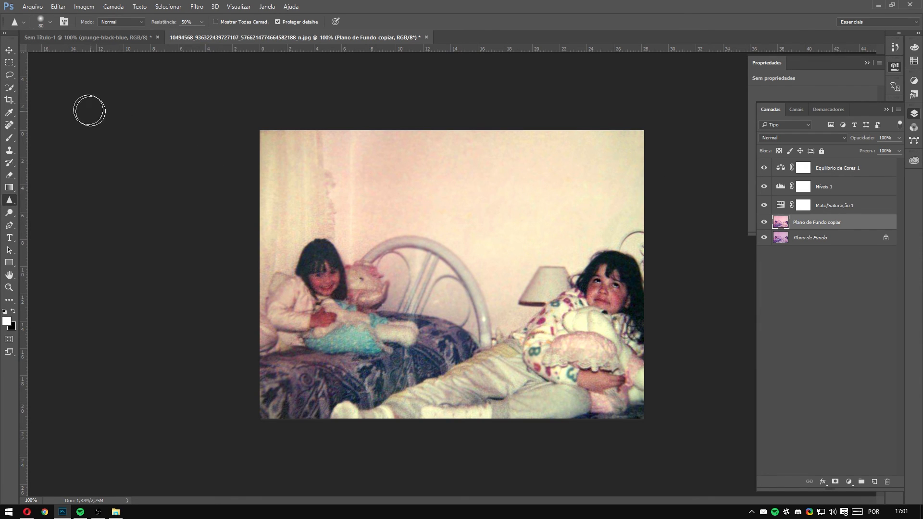
Switch to the Move tool, hide Plano de Fundo copiar, and go through the adjustment layers, ending on Equilíbrio de Cores 1
{"action": "left_click", "coordinate": [7, 55]}
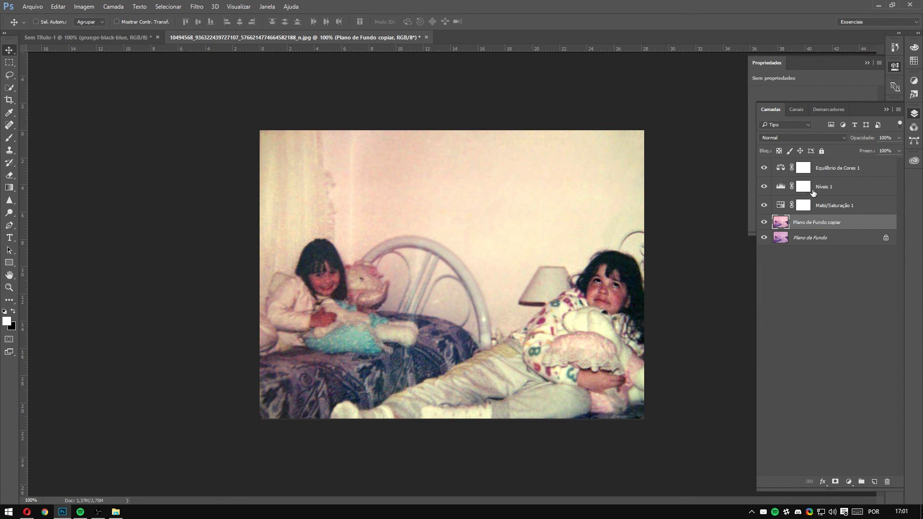
{"action": "left_click", "coordinate": [765, 223]}
{"action": "left_click", "coordinate": [832, 206]}
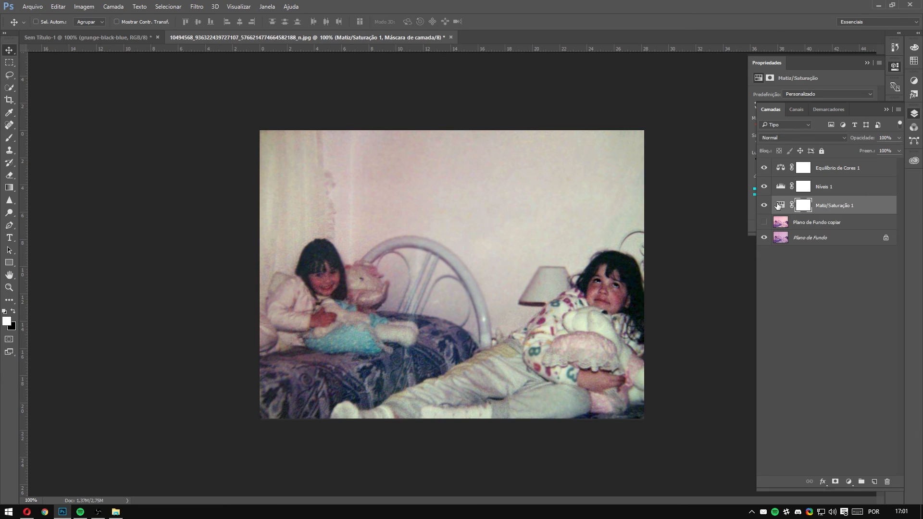
{"action": "left_click", "coordinate": [803, 192]}
{"action": "left_click", "coordinate": [780, 207]}
{"action": "left_click", "coordinate": [780, 192]}
{"action": "left_click", "coordinate": [777, 166]}
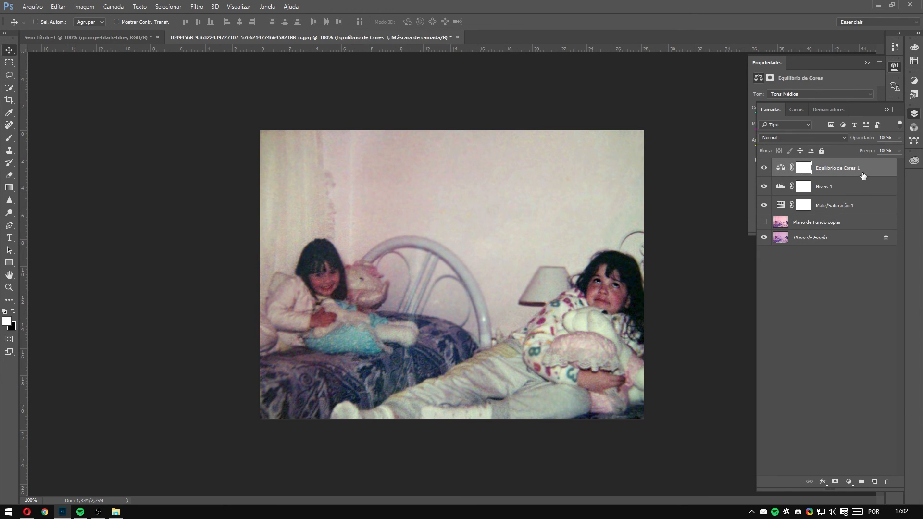